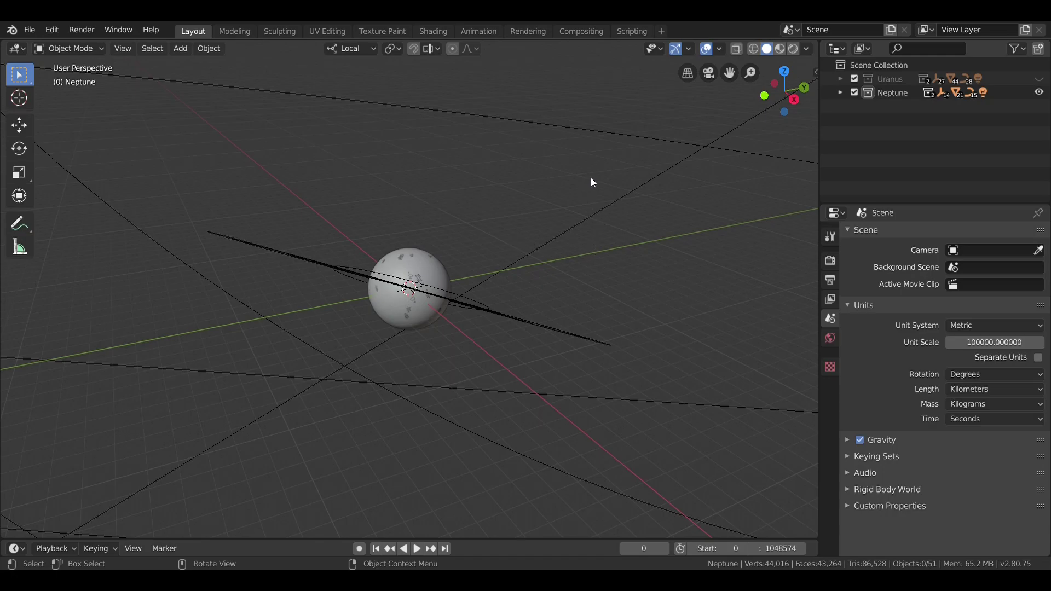
Orbit the view so Neptune's rings appear as ellipses.
{"action": "middle_click_drag", "start_coordinate": [591, 183], "coordinate": [559, 179]}
Switch the viewport to Rendered shading with overlays and gizmos hidden.
{"action": "key", "text": "z"}
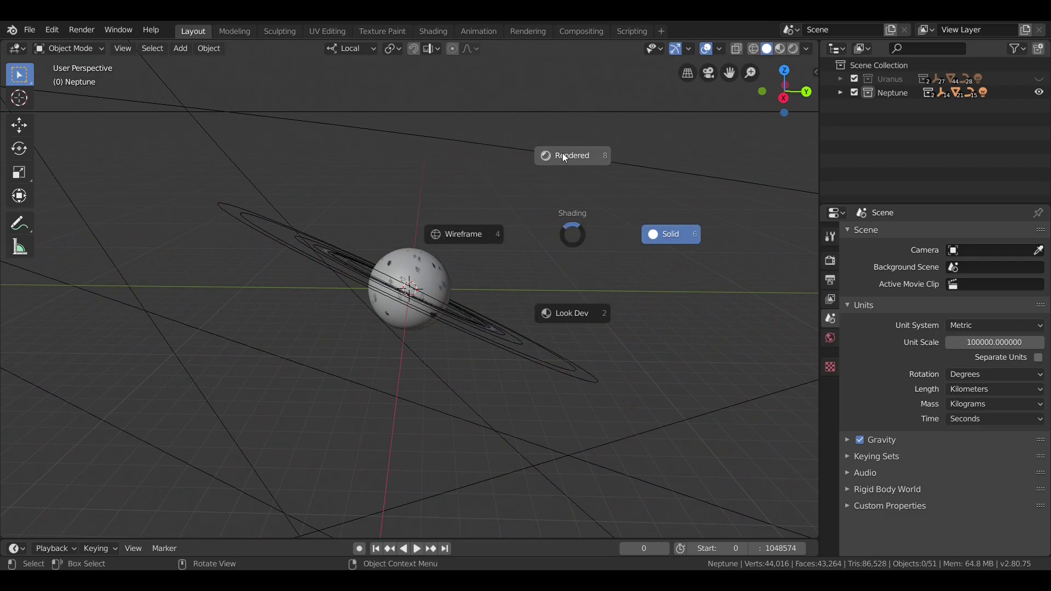
{"action": "left_click", "coordinate": [563, 153]}
{"action": "left_click", "coordinate": [689, 50]}
{"action": "left_click", "coordinate": [658, 48]}
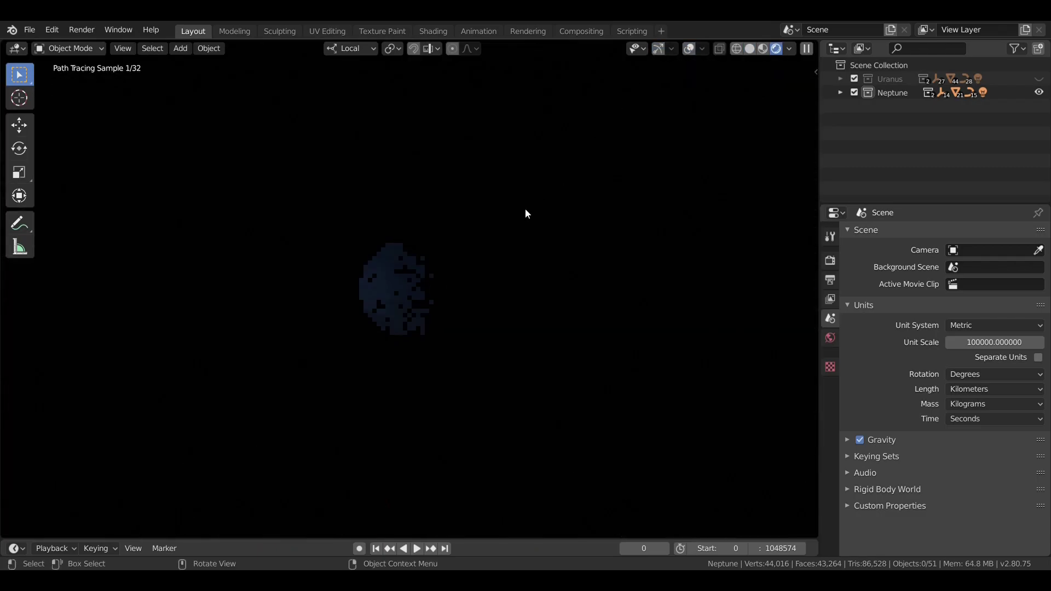
{"action": "scroll", "coordinate": [525, 209], "scroll_direction": "up", "scroll_amount": 6}
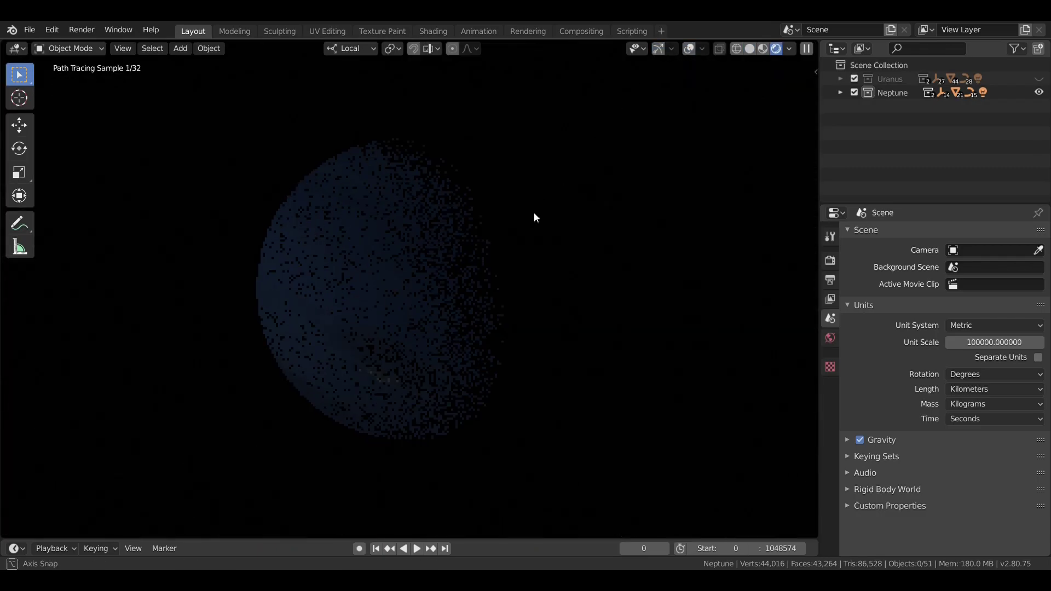
Assign the Neptune.Sun light data to the Neptune.Sun lamp, lighting the planet blue.
{"action": "left_click", "coordinate": [841, 92]}
{"action": "left_click", "coordinate": [867, 162]}
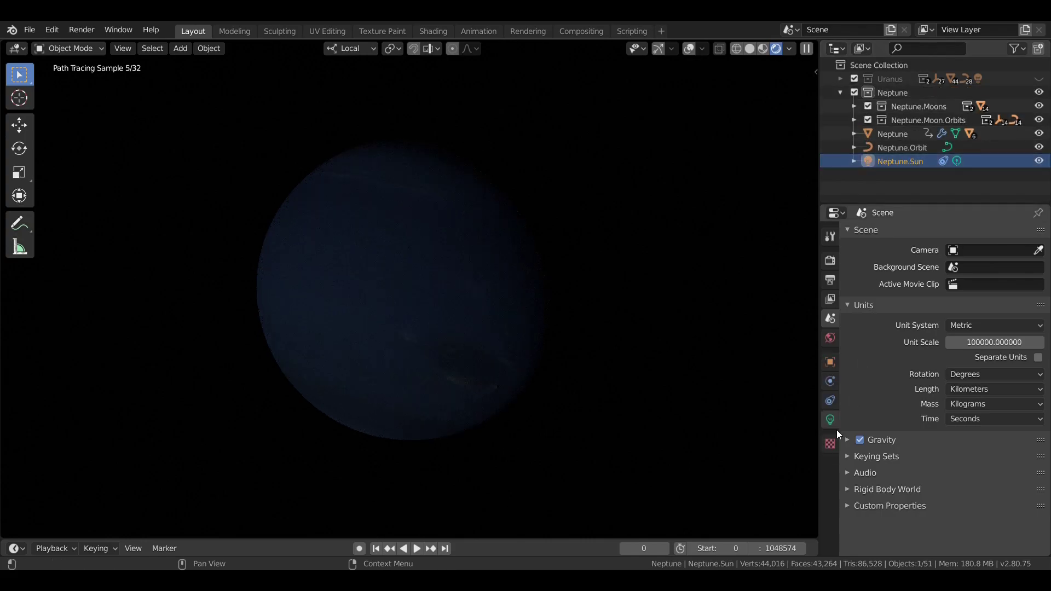
{"action": "left_click", "coordinate": [831, 420]}
{"action": "left_click", "coordinate": [861, 238]}
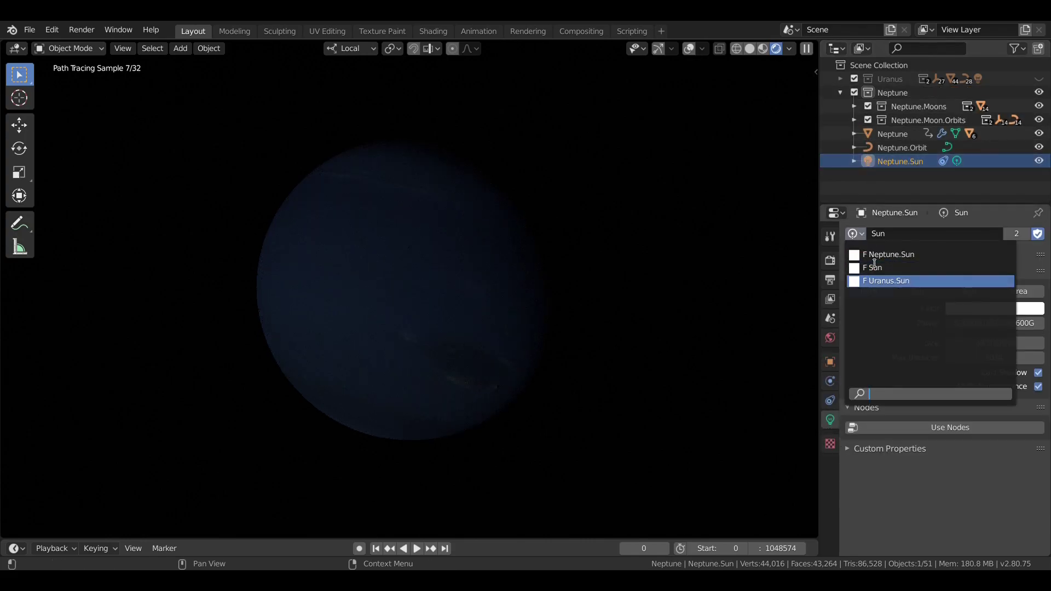
{"action": "left_click", "coordinate": [870, 255]}
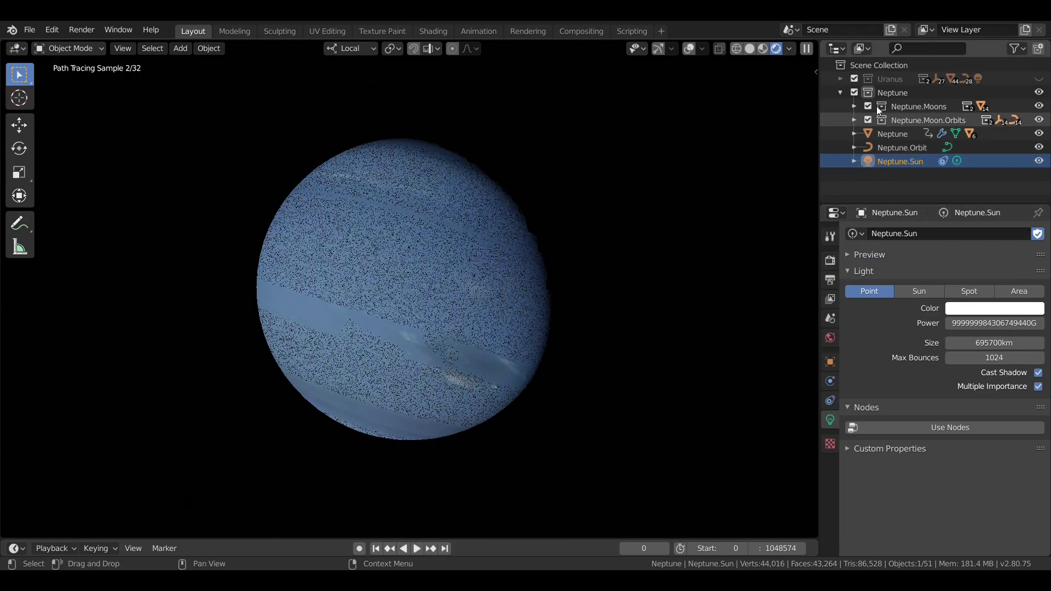
{"action": "left_click", "coordinate": [839, 92]}
{"action": "middle_click_drag", "start_coordinate": [631, 255], "coordinate": [684, 280]}
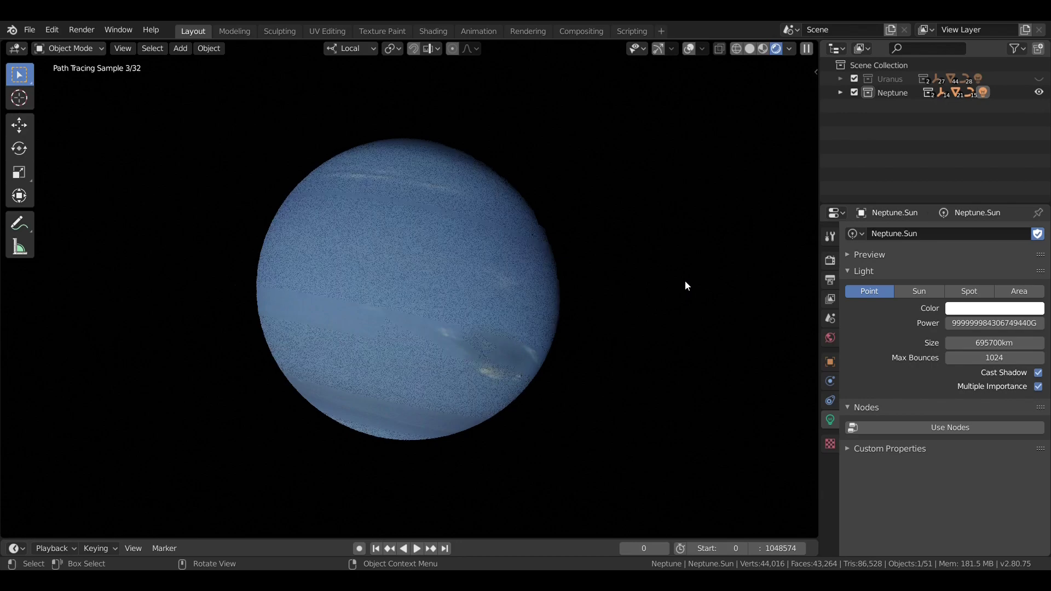
{"action": "scroll", "coordinate": [685, 286], "scroll_direction": "down", "scroll_amount": 12}
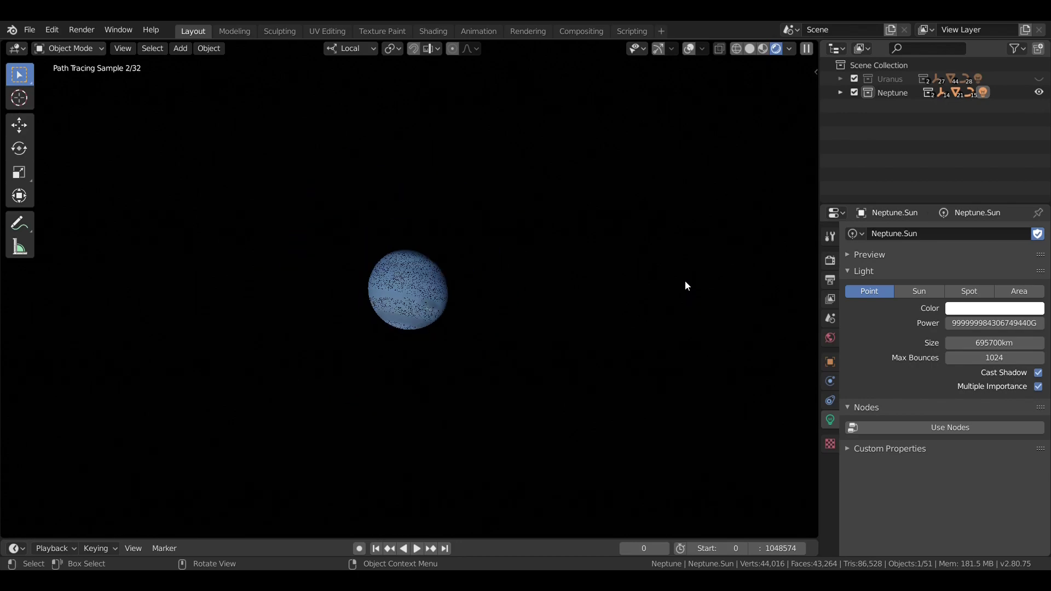
{"action": "scroll", "coordinate": [686, 282], "scroll_direction": "up", "scroll_amount": 4}
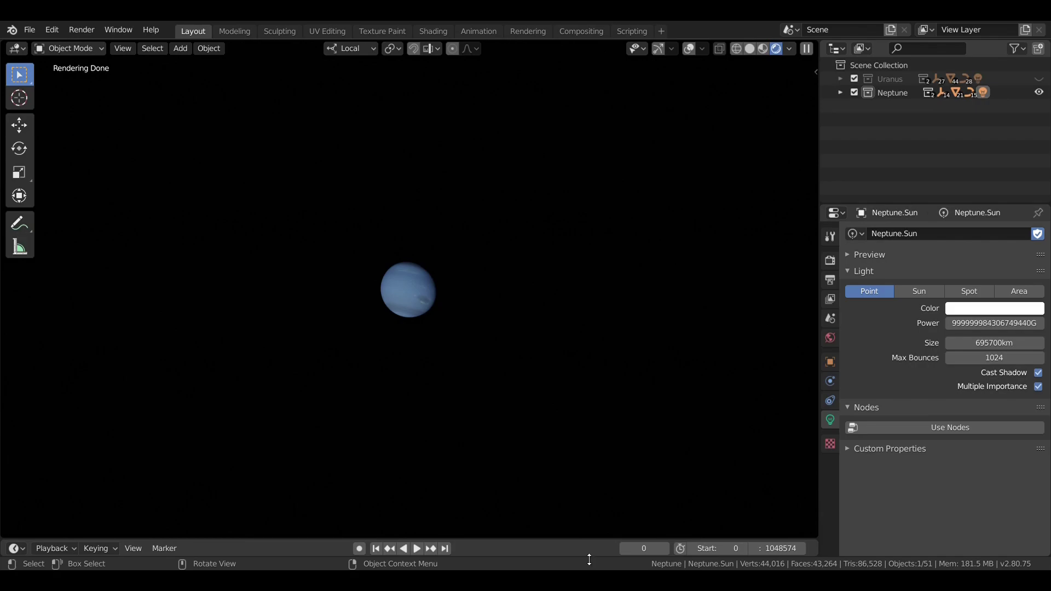
{"action": "scroll", "coordinate": [489, 283], "scroll_direction": "up", "scroll_amount": 8}
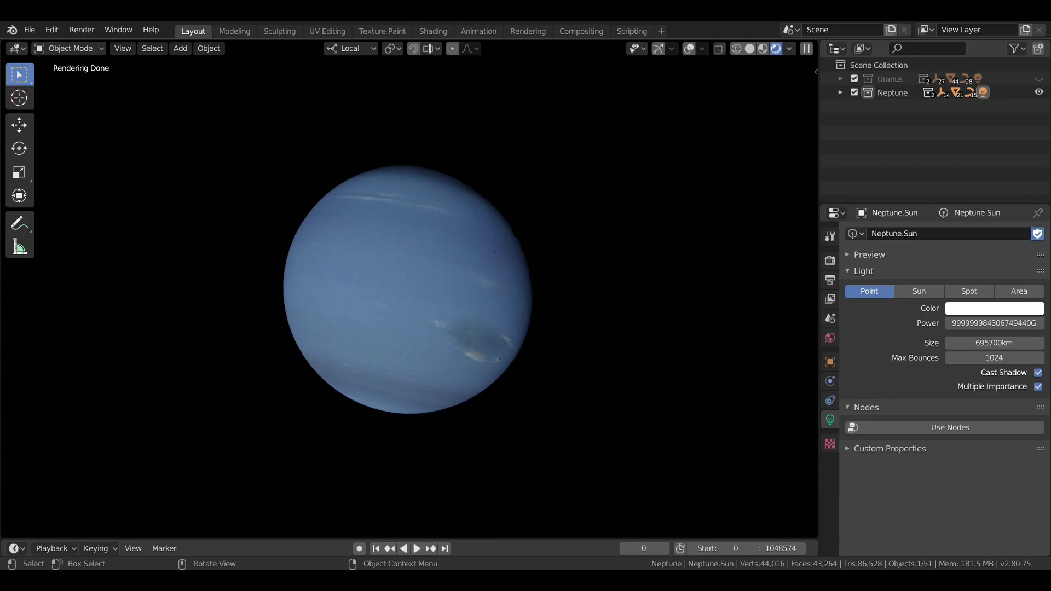
{"action": "mouse_move", "coordinate": [542, 312]}
{"action": "middle_mouse_down"}
{"action": "mouse_move", "coordinate": [526, 306]}
{"action": "mouse_move", "coordinate": [543, 296]}
{"action": "middle_mouse_up"}
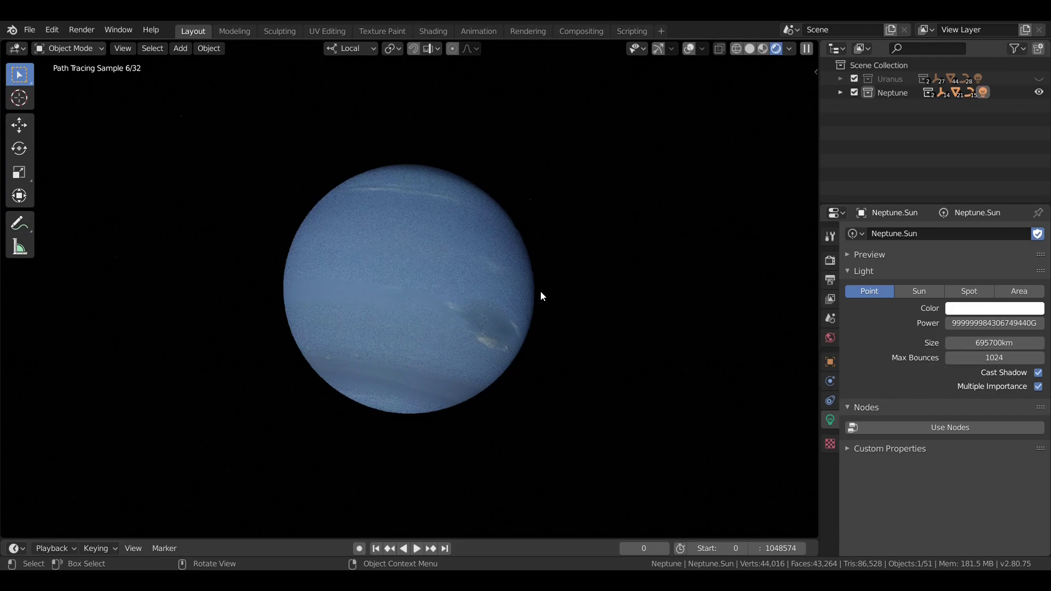
{"action": "mouse_move", "coordinate": [541, 293]}
{"action": "middle_mouse_down"}
{"action": "mouse_move", "coordinate": [434, 259]}
{"action": "mouse_move", "coordinate": [457, 227]}
{"action": "mouse_move", "coordinate": [530, 246]}
{"action": "mouse_move", "coordinate": [648, 246]}
{"action": "mouse_move", "coordinate": [545, 241]}
{"action": "mouse_move", "coordinate": [575, 245]}
{"action": "middle_mouse_up"}
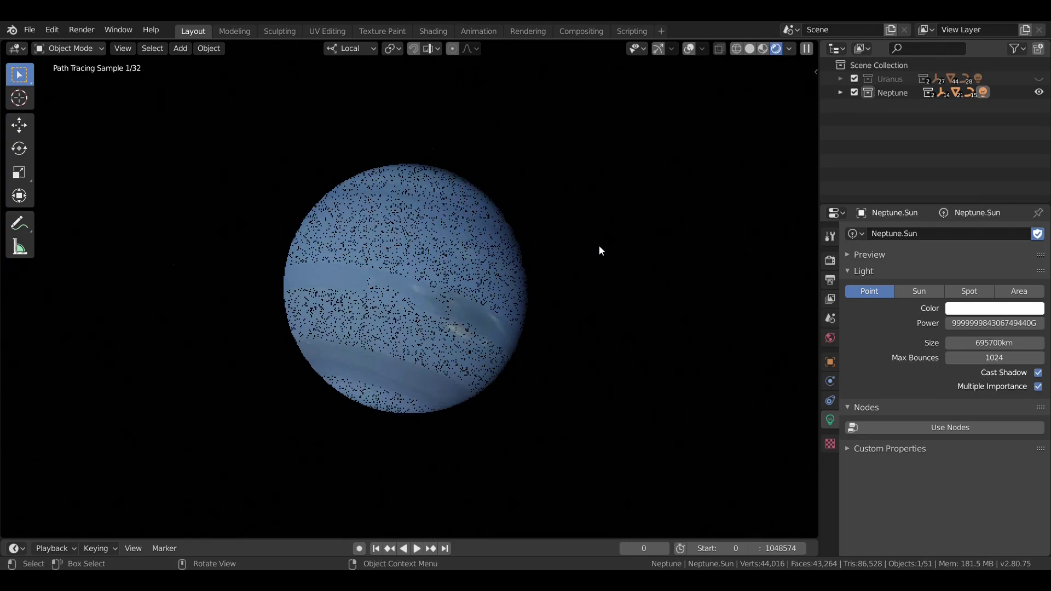
{"action": "scroll", "coordinate": [599, 246], "scroll_direction": "up", "scroll_amount": 5}
{"action": "scroll", "coordinate": [599, 246], "scroll_direction": "down", "scroll_amount": 2}
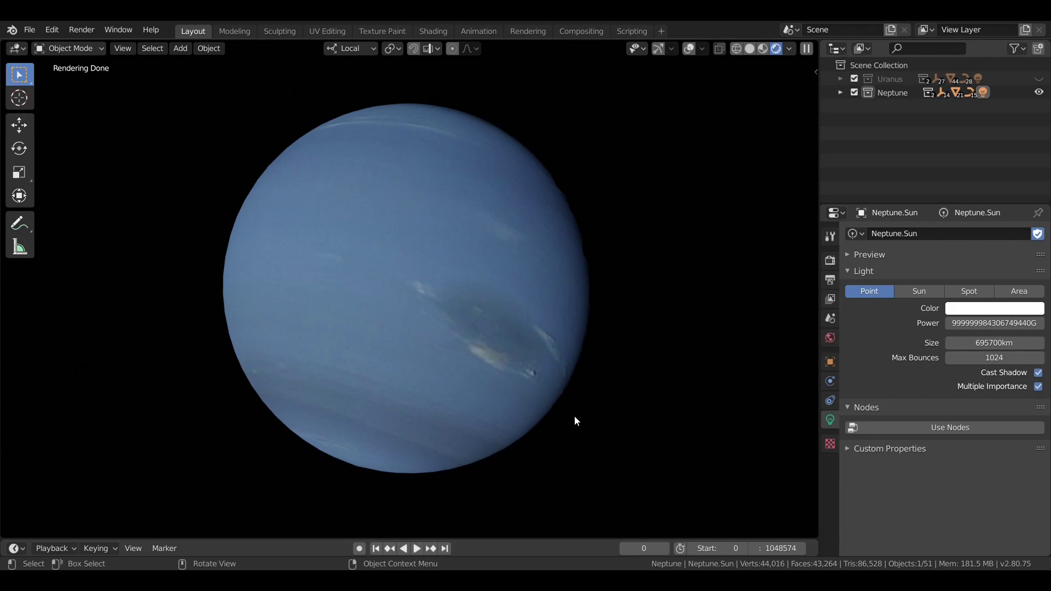
{"action": "mouse_move", "coordinate": [559, 368]}
{"action": "middle_mouse_down"}
{"action": "mouse_move", "coordinate": [537, 251]}
{"action": "mouse_move", "coordinate": [586, 265]}
{"action": "middle_mouse_up"}
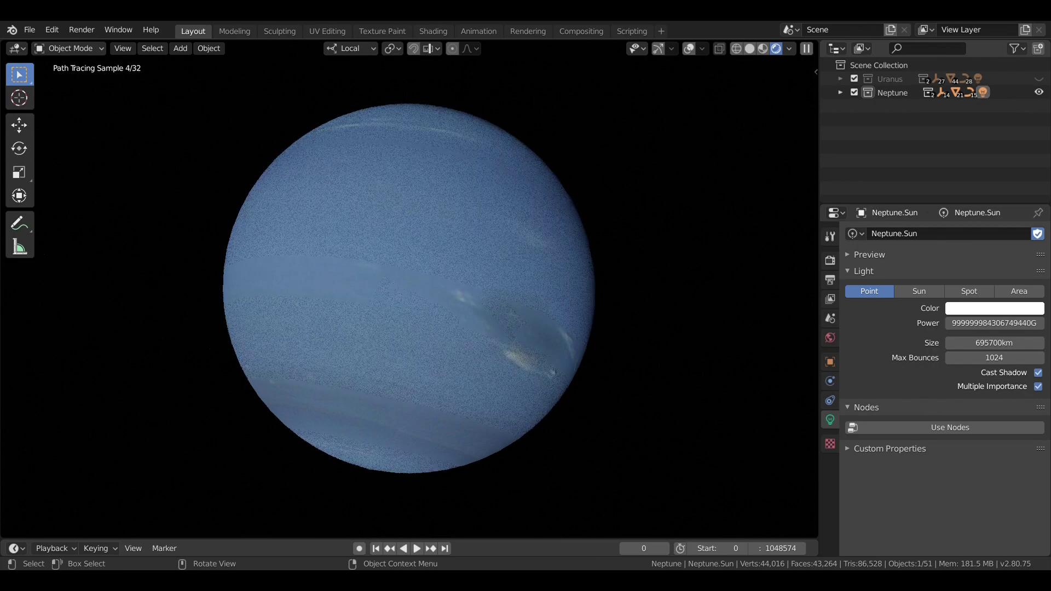
{"action": "scroll", "coordinate": [535, 300], "scroll_direction": "down", "scroll_amount": 2}
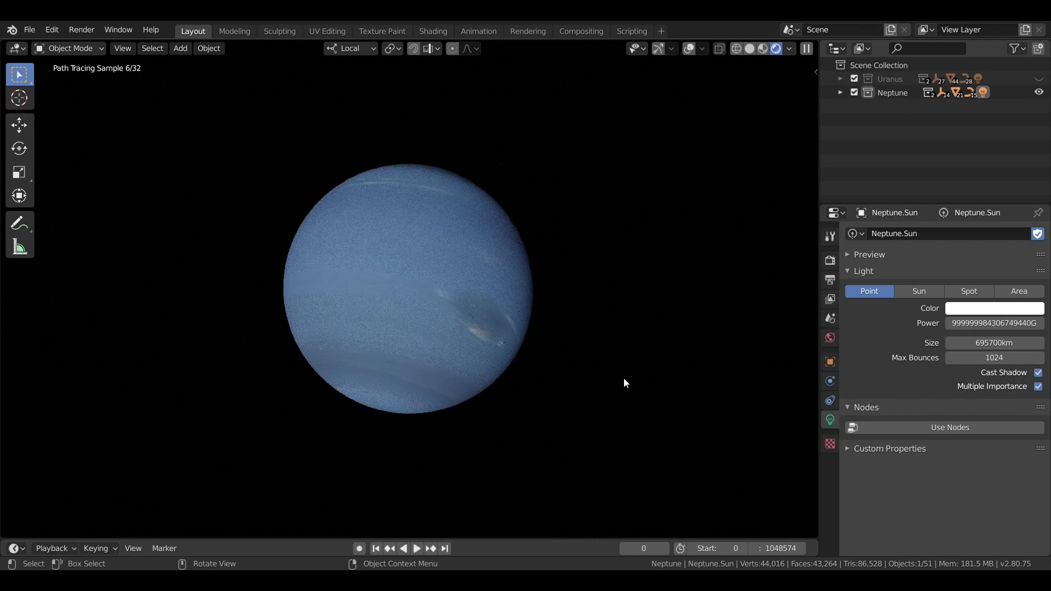
{"action": "key", "text": "space"}
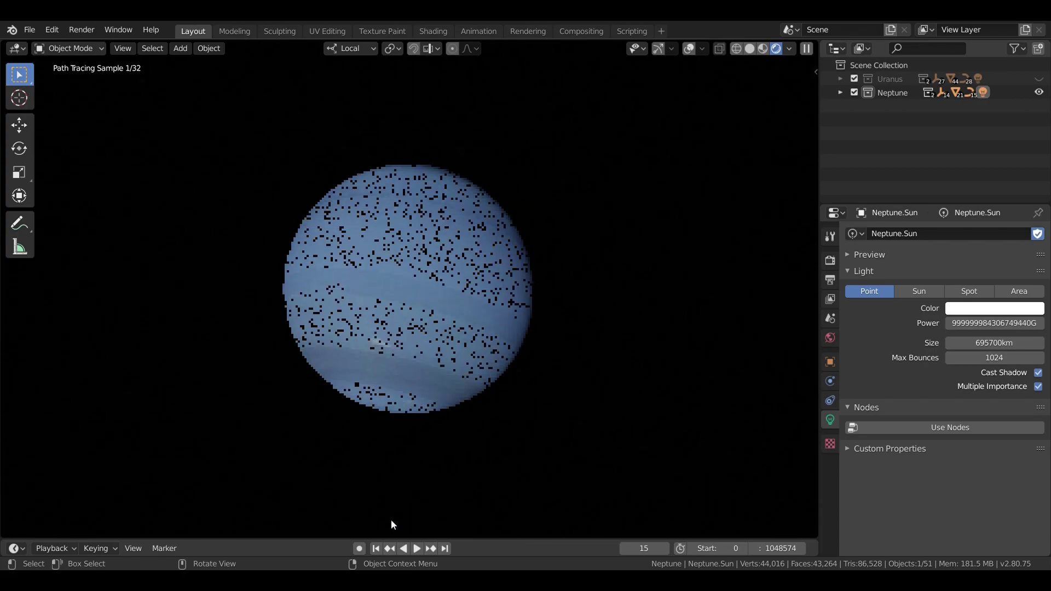
{"action": "left_click", "coordinate": [377, 549]}
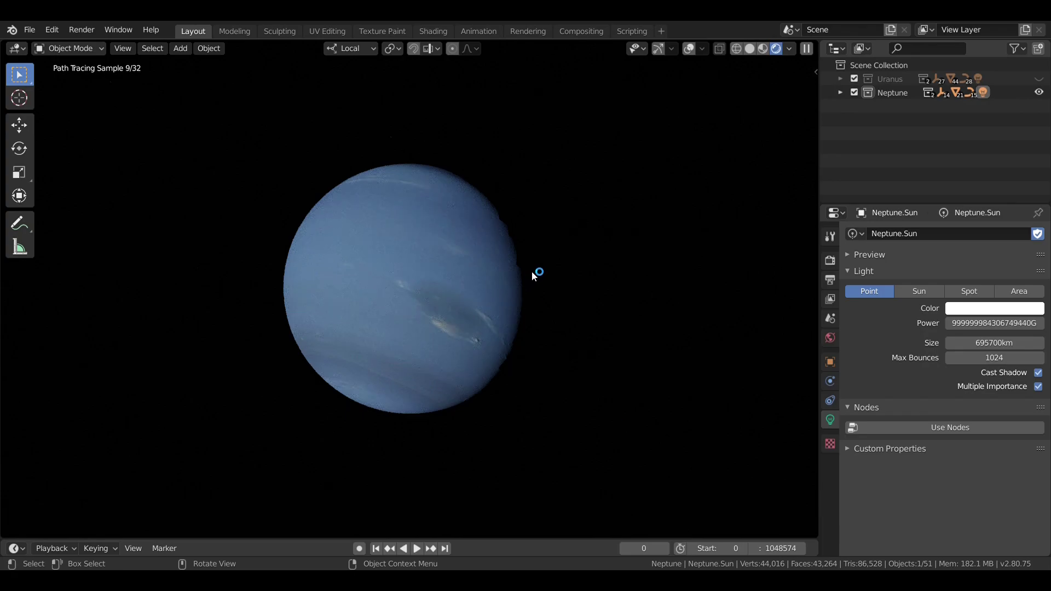
{"action": "mouse_move", "coordinate": [531, 271]}
{"action": "middle_mouse_down"}
{"action": "mouse_move", "coordinate": [535, 250]}
{"action": "mouse_move", "coordinate": [570, 232]}
{"action": "mouse_move", "coordinate": [544, 239]}
{"action": "middle_mouse_up"}
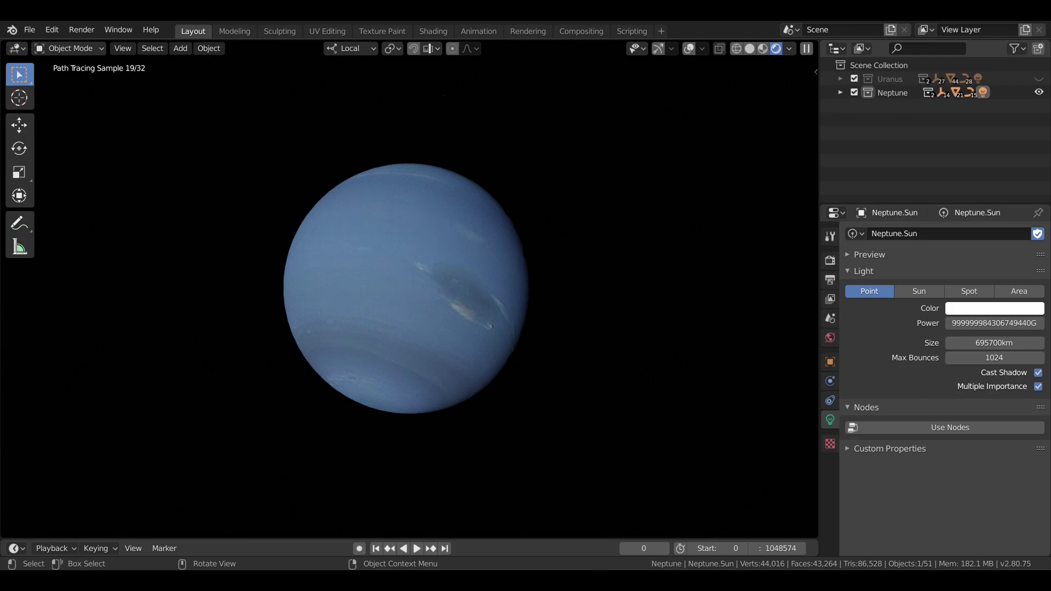
{"action": "mouse_move", "coordinate": [563, 298]}
{"action": "middle_mouse_down"}
{"action": "mouse_move", "coordinate": [646, 297]}
{"action": "mouse_move", "coordinate": [616, 289]}
{"action": "middle_mouse_up"}
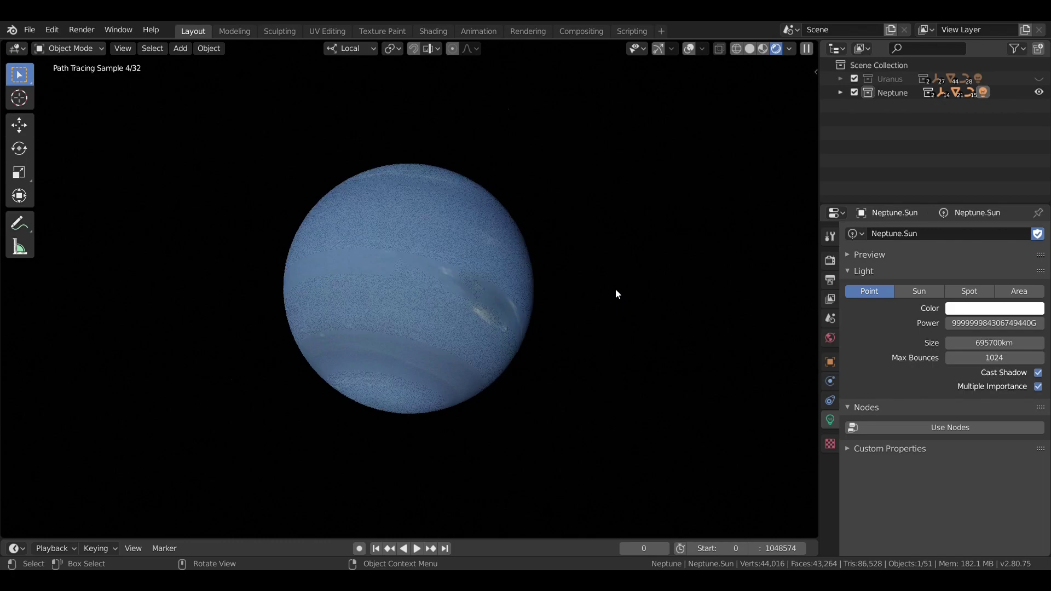
{"action": "middle_click_drag", "start_coordinate": [616, 288], "coordinate": [537, 283]}
{"action": "scroll", "coordinate": [537, 283], "scroll_direction": "up", "scroll_amount": 3}
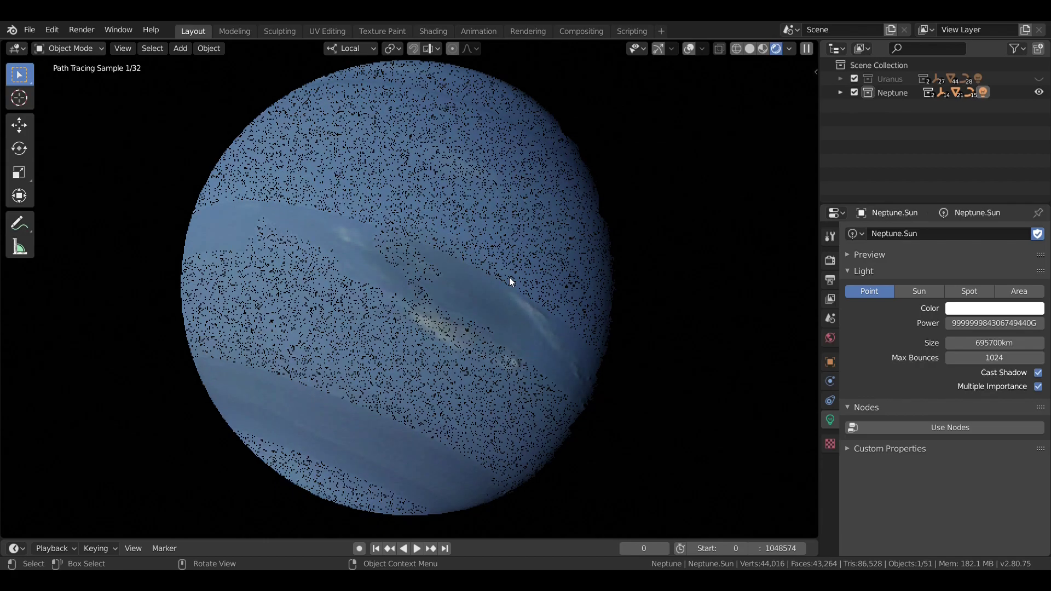
{"action": "scroll", "coordinate": [509, 277], "scroll_direction": "down", "scroll_amount": 4}
{"action": "scroll", "coordinate": [509, 277], "scroll_direction": "up", "scroll_amount": 1}
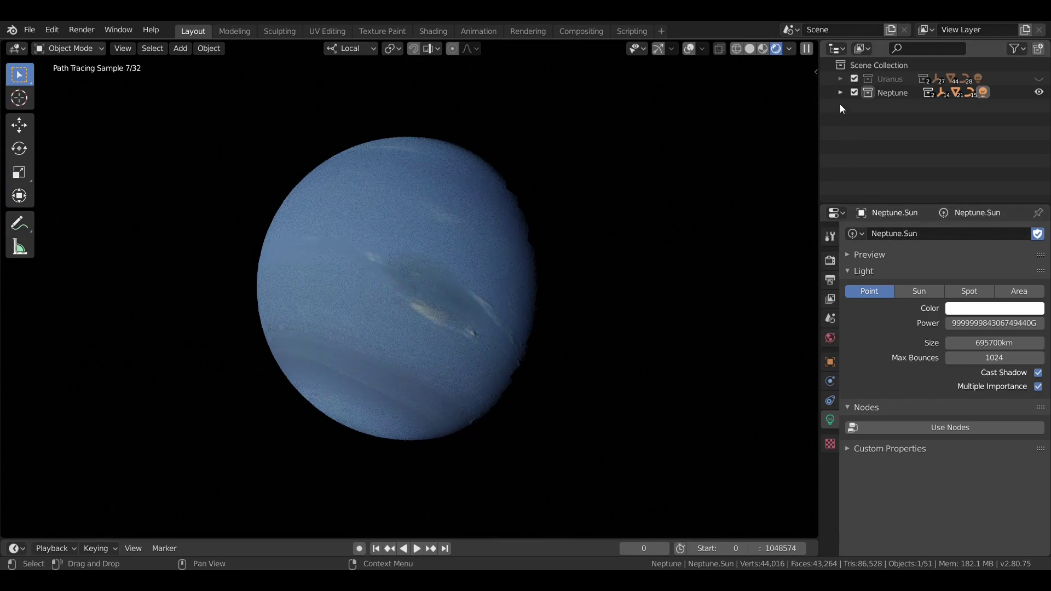
{"action": "left_click", "coordinate": [1008, 324]}
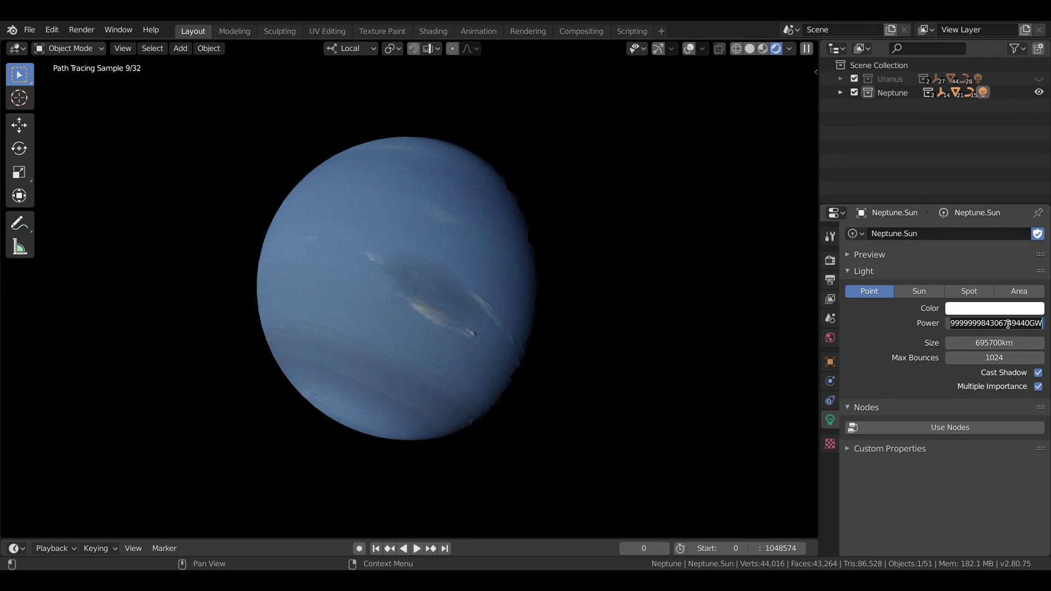
{"action": "key", "text": "ctrl+a"}
{"action": "type", "text": "1e20"}
{"action": "key", "text": "Return"}
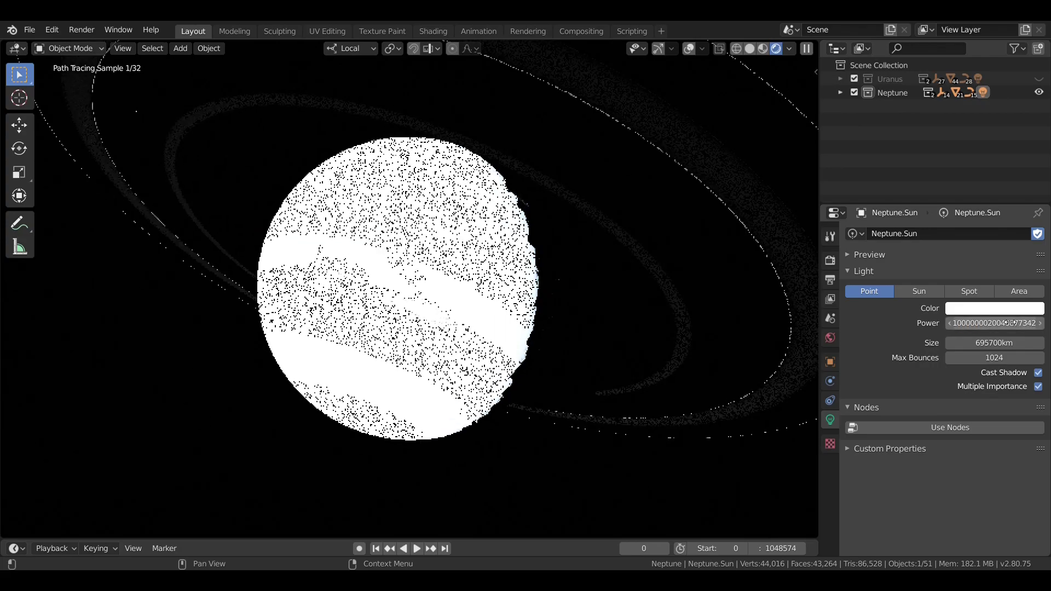
{"action": "scroll", "coordinate": [563, 235], "scroll_direction": "down", "scroll_amount": 4}
{"action": "middle_click_drag", "start_coordinate": [563, 236], "coordinate": [531, 272]}
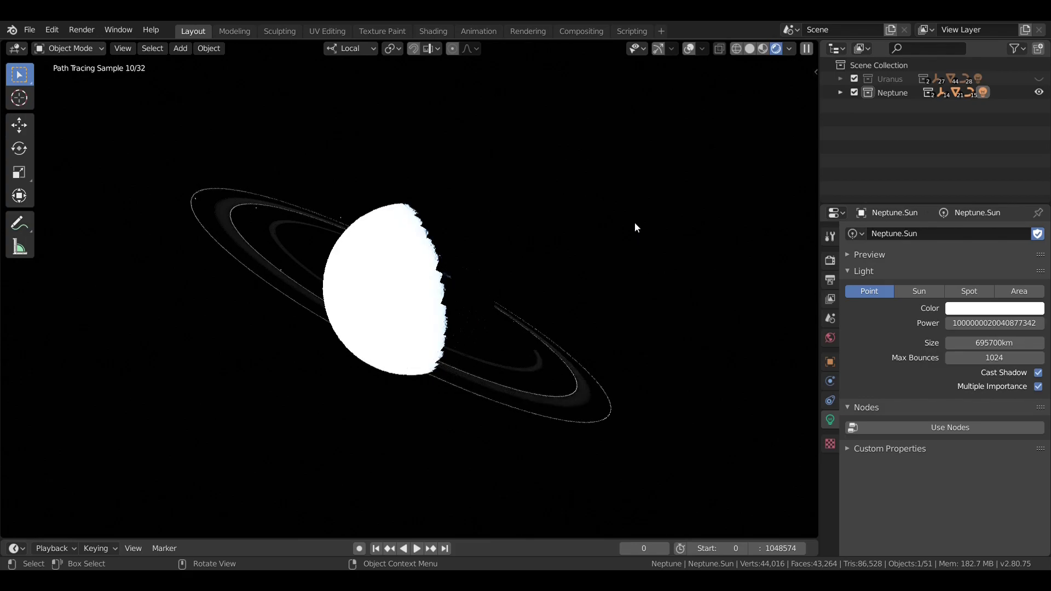
{"action": "middle_click_drag", "start_coordinate": [618, 223], "coordinate": [577, 221]}
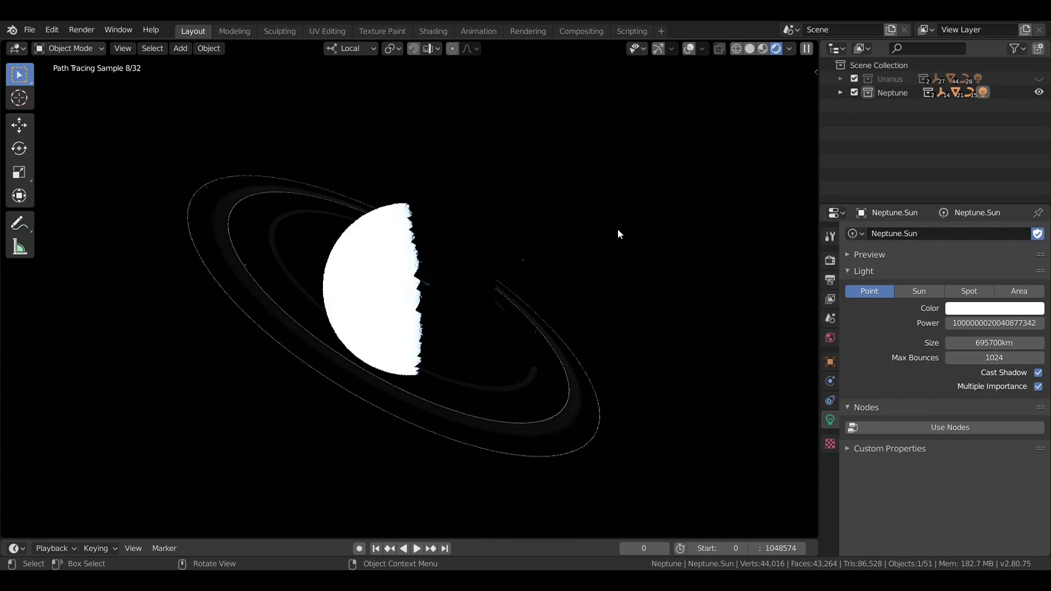
{"action": "scroll", "coordinate": [576, 228], "scroll_direction": "up", "scroll_amount": 1}
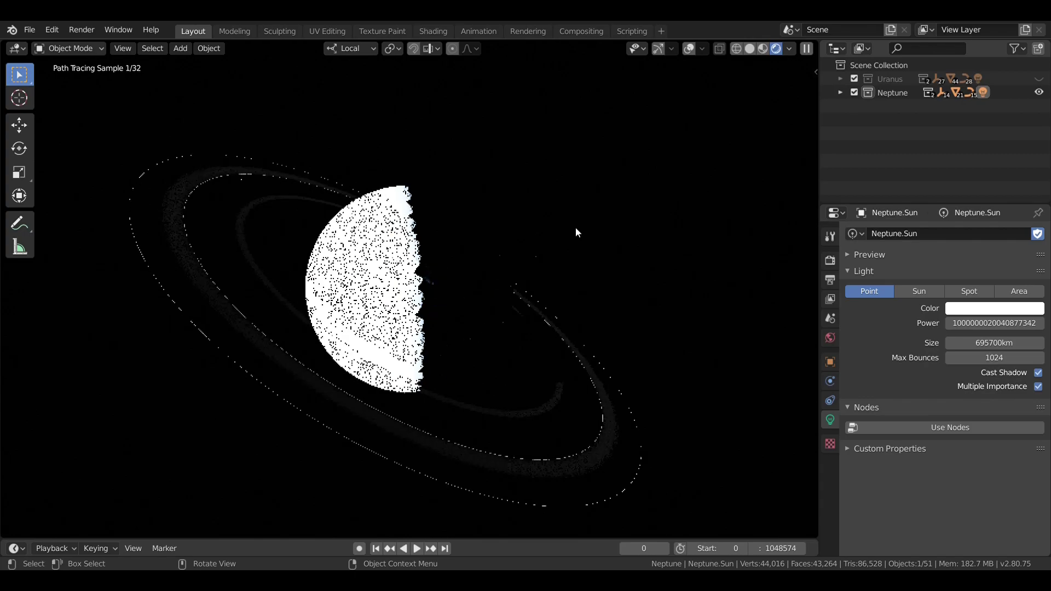
{"action": "middle_click_drag", "start_coordinate": [576, 228], "coordinate": [607, 219]}
{"action": "scroll", "coordinate": [608, 223], "scroll_direction": "down", "scroll_amount": 1}
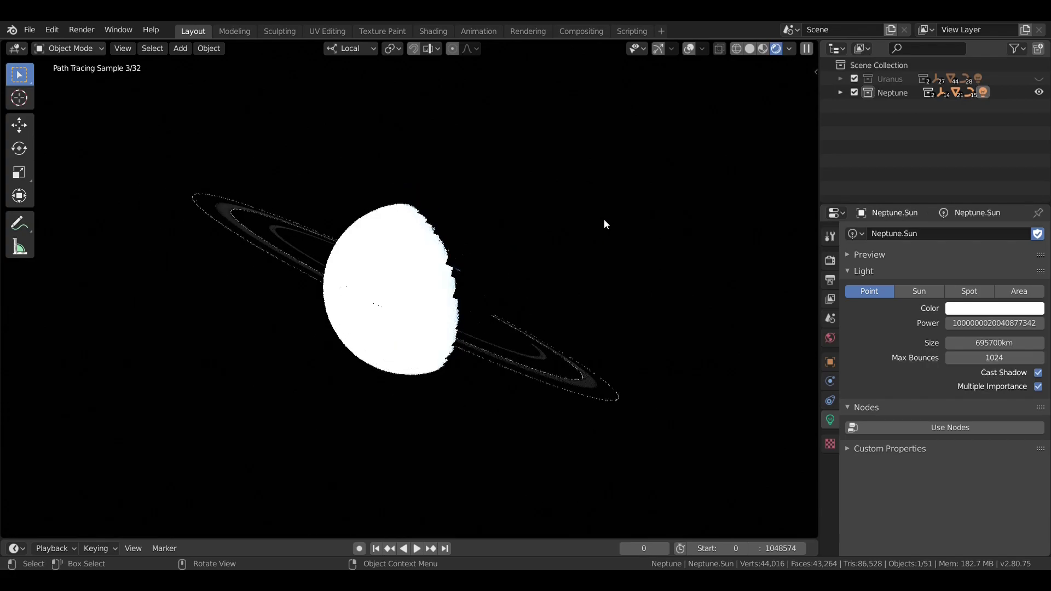
{"action": "mouse_move", "coordinate": [604, 220]}
{"action": "middle_mouse_down"}
{"action": "mouse_move", "coordinate": [584, 219]}
{"action": "mouse_move", "coordinate": [605, 221]}
{"action": "middle_mouse_up"}
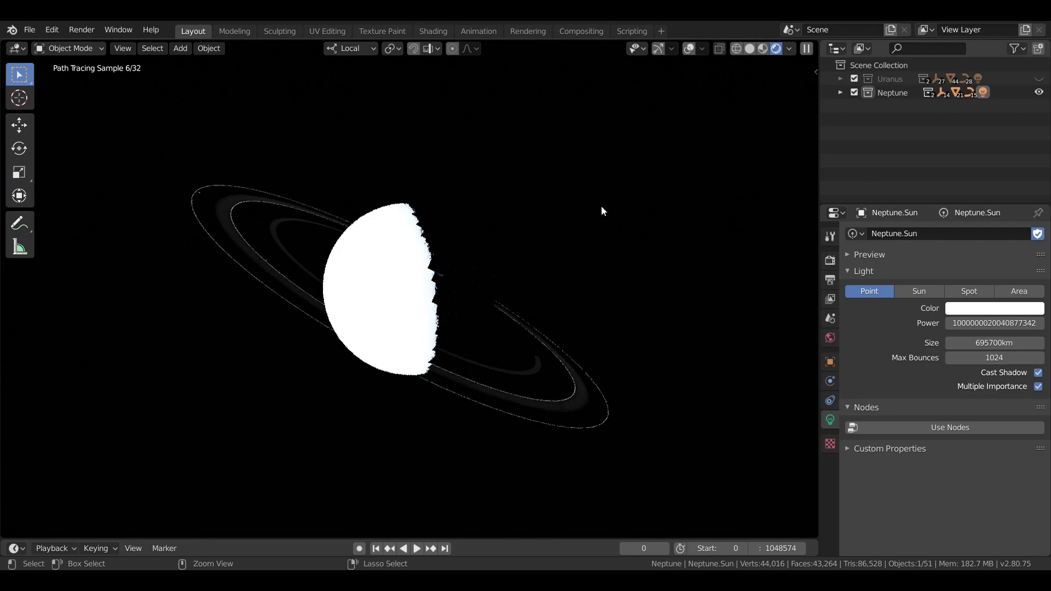
{"action": "left_click_drag", "start_coordinate": [994, 323], "coordinate": [1019, 323], "text": "ctrl"}
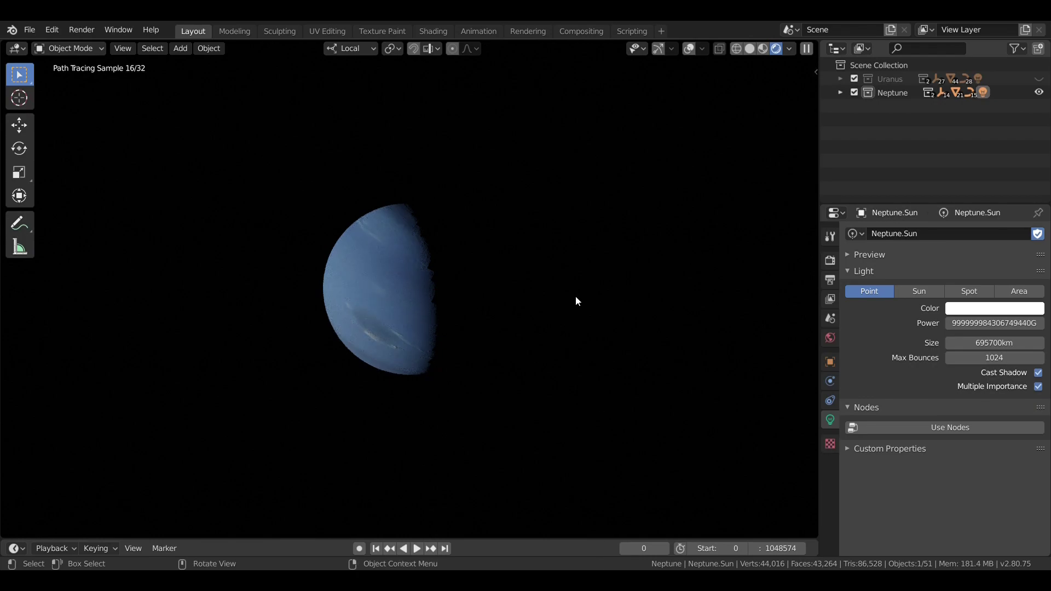
{"action": "middle_click_drag", "start_coordinate": [580, 294], "coordinate": [640, 291]}
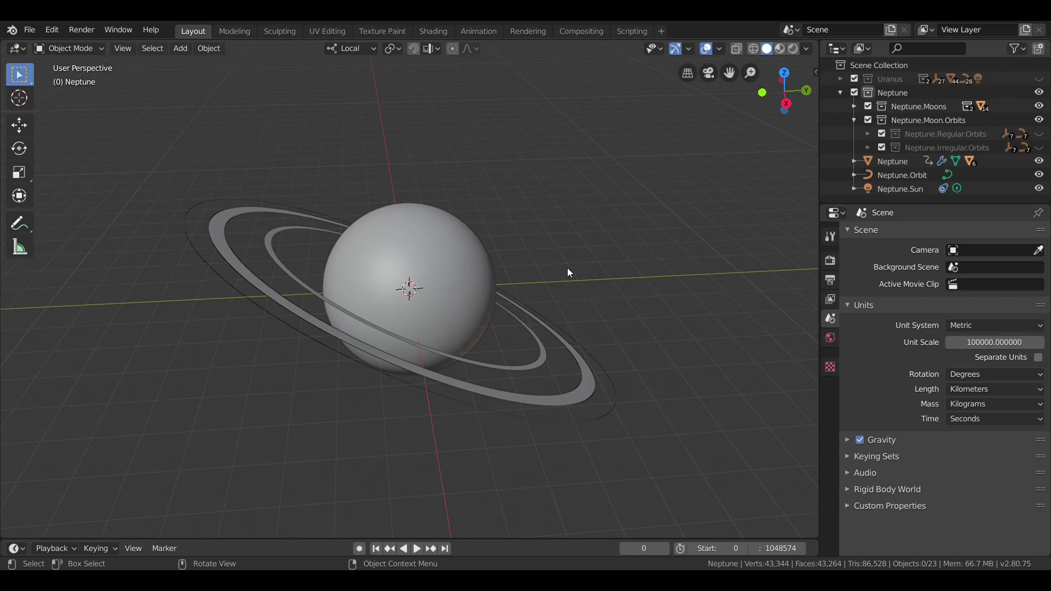
Unhide Neptune.Irregular.Orbits to reveal the Halimede, Laomedeia and Nereid orbit ellipses.
{"action": "middle_click_drag", "start_coordinate": [567, 266], "coordinate": [622, 232]}
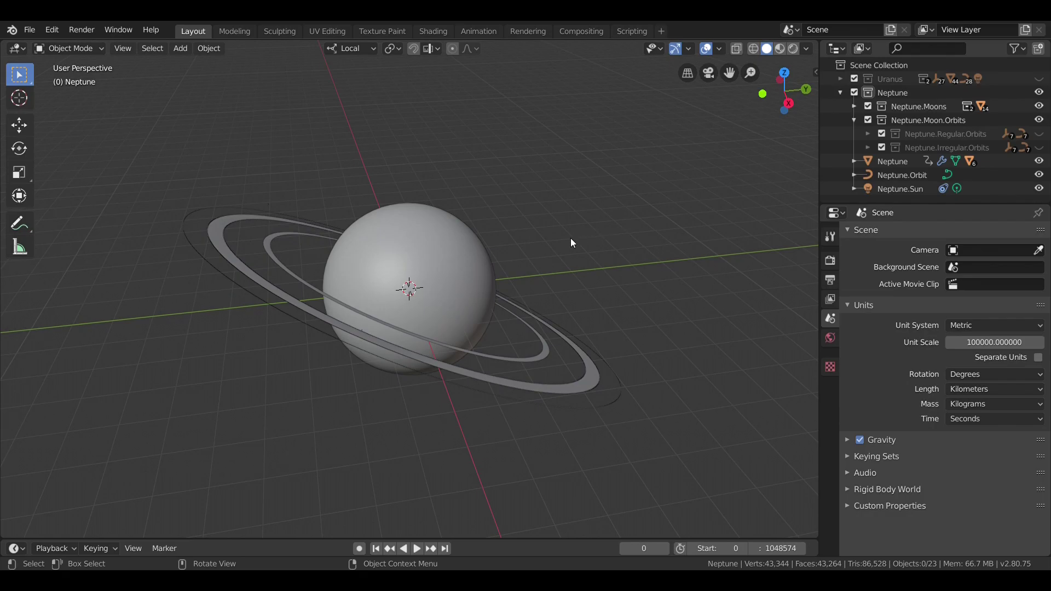
{"action": "middle_click_drag", "start_coordinate": [569, 239], "coordinate": [520, 257]}
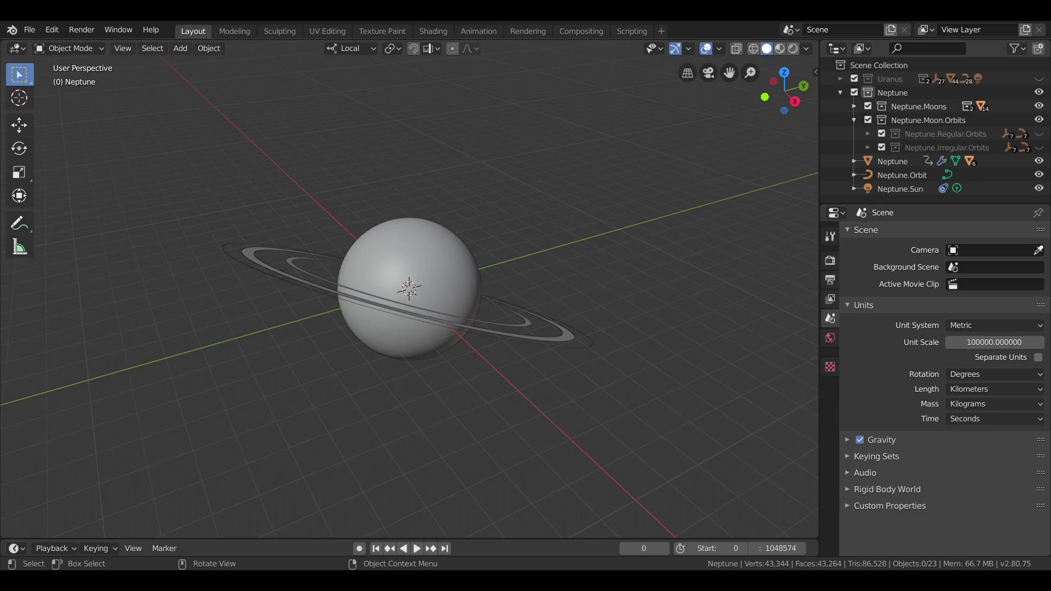
{"action": "scroll", "coordinate": [517, 376], "scroll_direction": "down", "scroll_amount": 7}
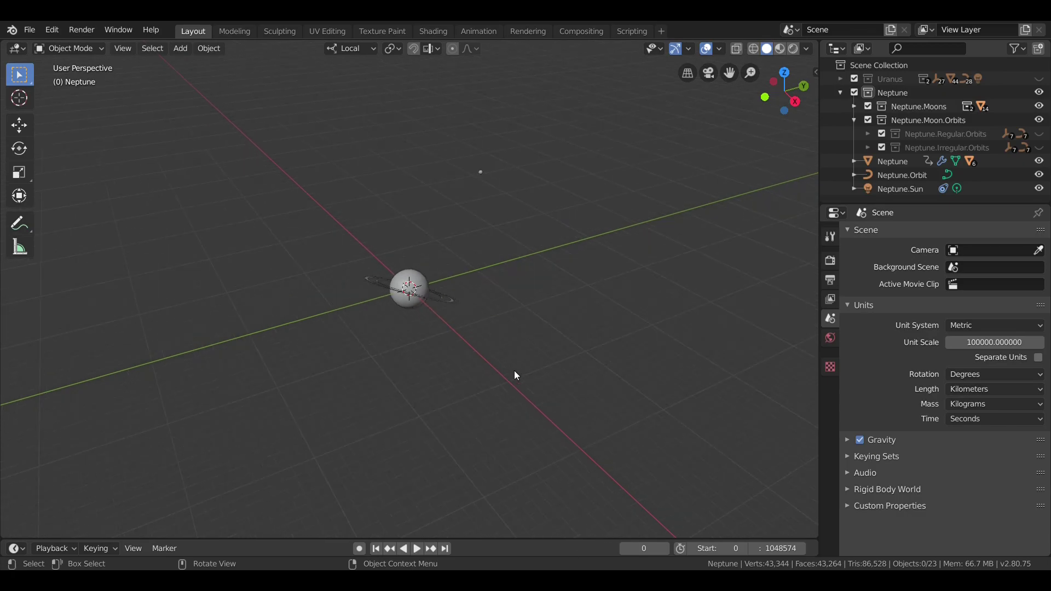
{"action": "scroll", "coordinate": [516, 376], "scroll_direction": "up", "scroll_amount": 1}
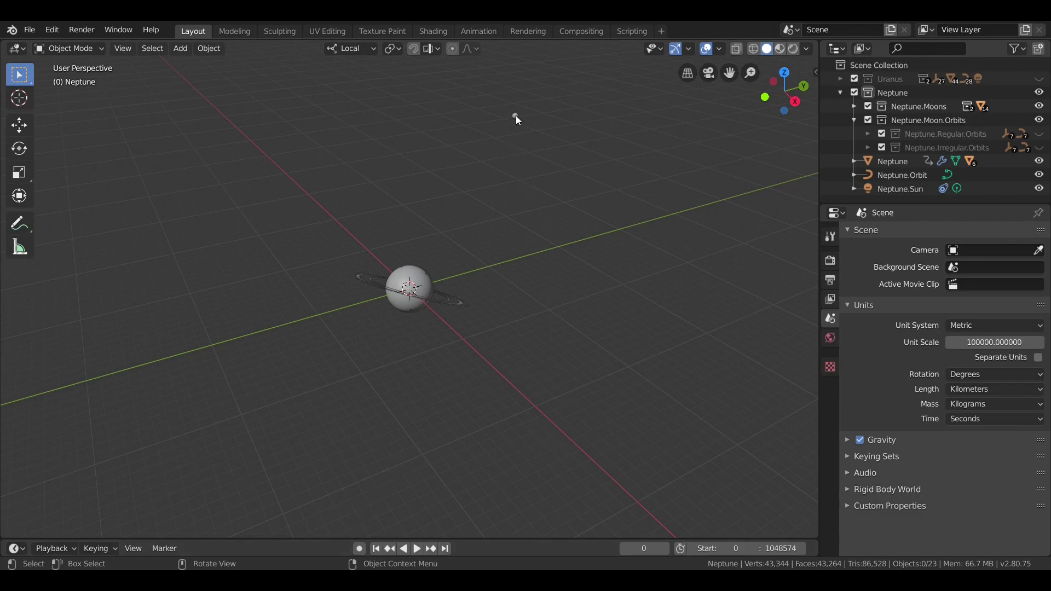
{"action": "left_click", "coordinate": [1039, 147]}
{"action": "mouse_move", "coordinate": [674, 197]}
{"action": "middle_mouse_down"}
{"action": "mouse_move", "coordinate": [610, 227]}
{"action": "mouse_move", "coordinate": [657, 203]}
{"action": "middle_mouse_up"}
Hide every irregular Laplace orbit except Triton.Laplace.
{"action": "left_click", "coordinate": [867, 147]}
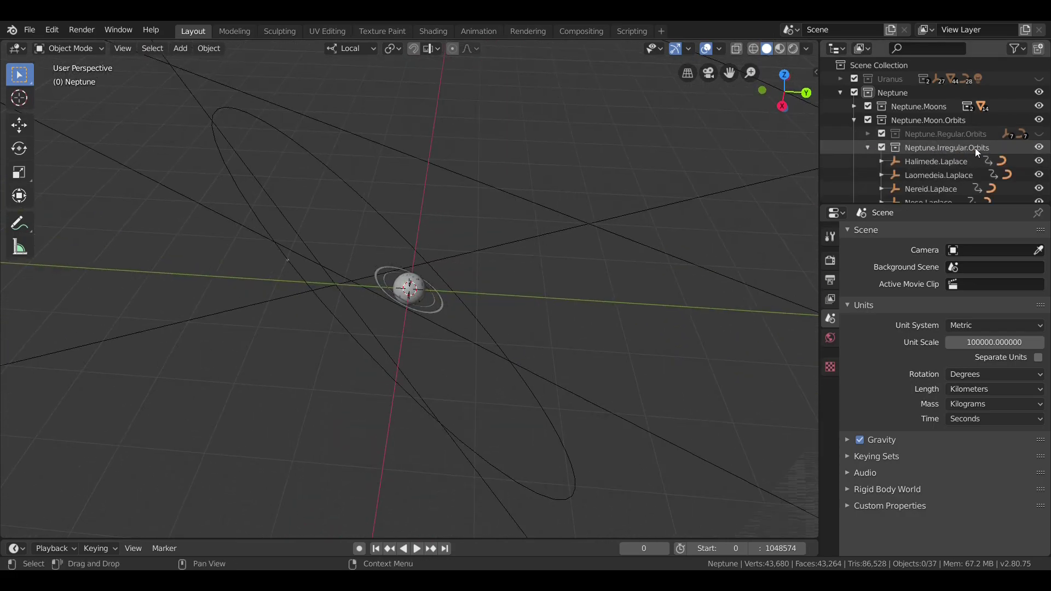
{"action": "left_click", "coordinate": [1040, 149]}
{"action": "left_click", "coordinate": [1040, 148]}
{"action": "left_click_drag", "start_coordinate": [1039, 162], "coordinate": [1039, 189]}
{"action": "scroll", "coordinate": [1036, 186], "scroll_direction": "down", "scroll_amount": 2}
{"action": "scroll", "coordinate": [1037, 186], "scroll_direction": "down", "scroll_amount": 1}
{"action": "left_click", "coordinate": [1040, 177]}
{"action": "middle_click_drag", "start_coordinate": [623, 231], "coordinate": [516, 241]}
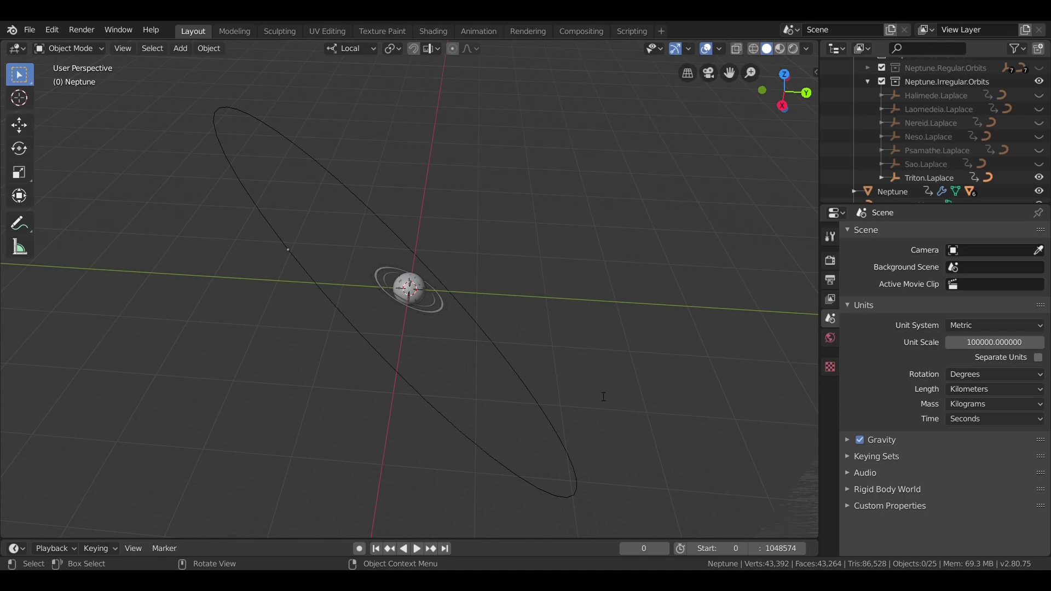
{"action": "middle_click_drag", "start_coordinate": [504, 316], "coordinate": [504, 317]}
Preview the scene in Rendered shading with overlays and gizmos hidden.
{"action": "left_click", "coordinate": [793, 48]}
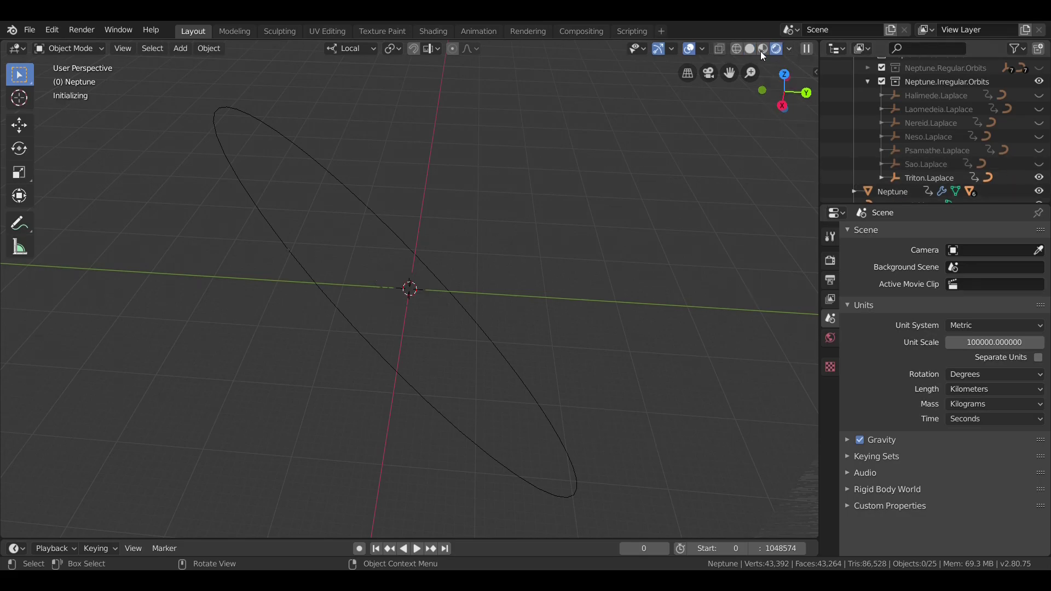
{"action": "left_click", "coordinate": [688, 51]}
{"action": "left_click", "coordinate": [657, 48]}
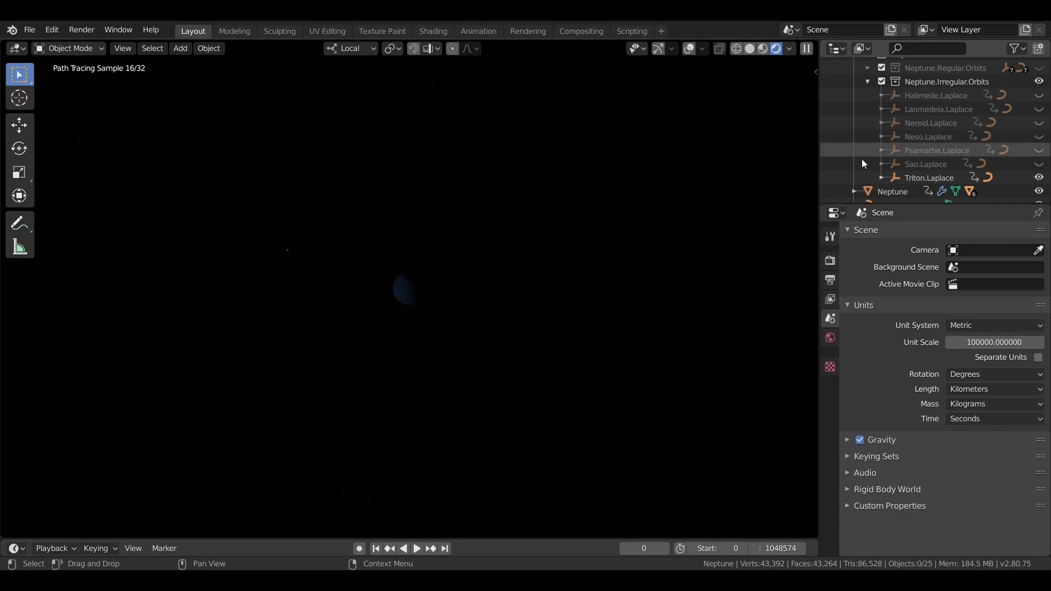
{"action": "scroll", "coordinate": [886, 181], "scroll_direction": "down", "scroll_amount": 2}
{"action": "scroll", "coordinate": [890, 156], "scroll_direction": "up", "scroll_amount": 5}
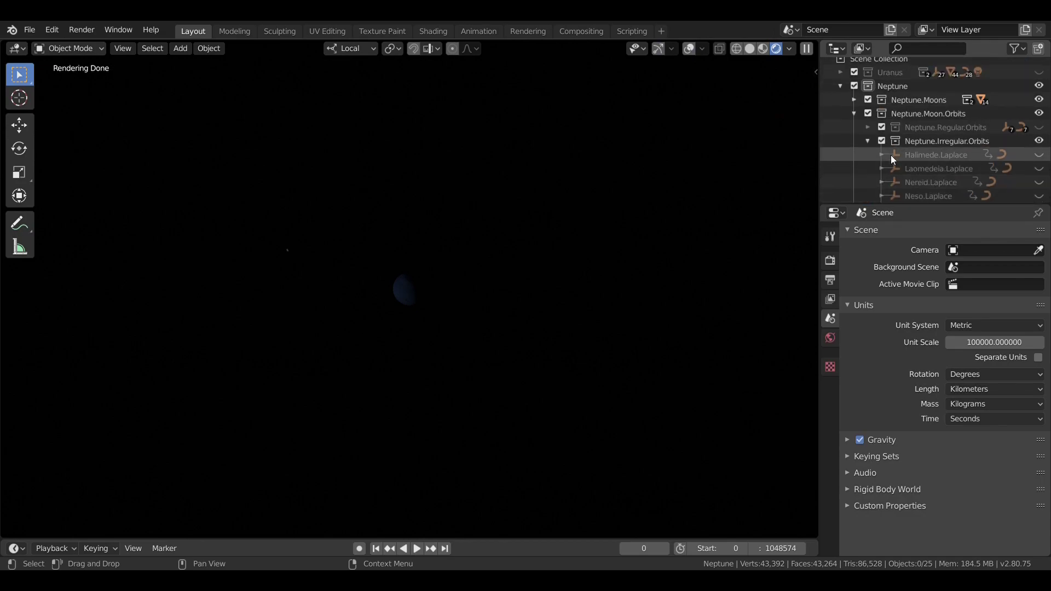
{"action": "scroll", "coordinate": [878, 149], "scroll_direction": "up", "scroll_amount": 1}
Select Triton in Neptune.Irregular and frame the view on it.
{"action": "left_click", "coordinate": [853, 106]}
{"action": "left_click", "coordinate": [867, 134]}
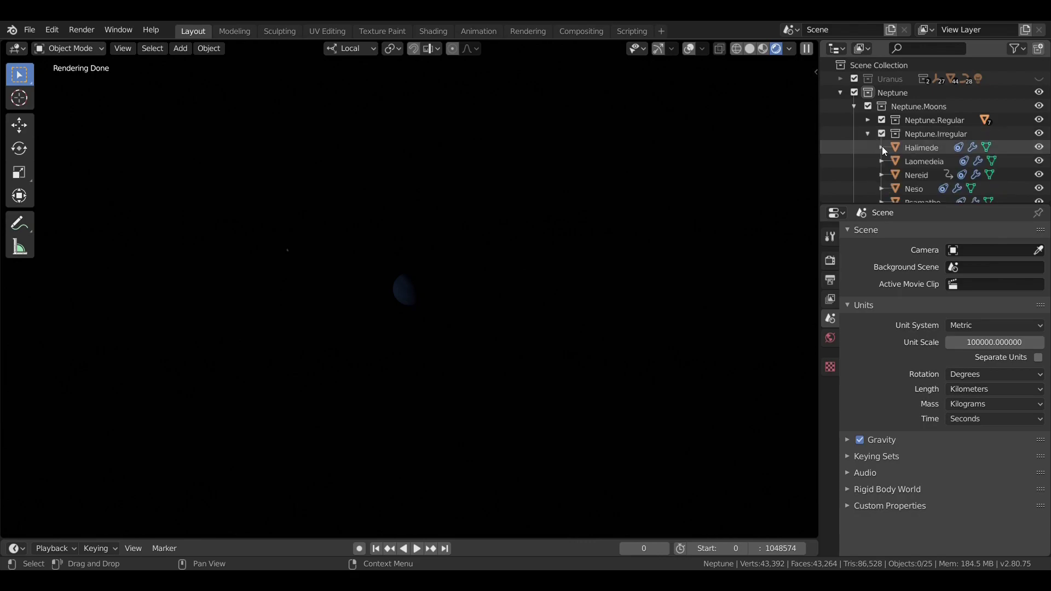
{"action": "scroll", "coordinate": [906, 185], "scroll_direction": "down", "scroll_amount": 2}
{"action": "left_click", "coordinate": [908, 185]}
{"action": "key", "text": "KP_Decimal"}
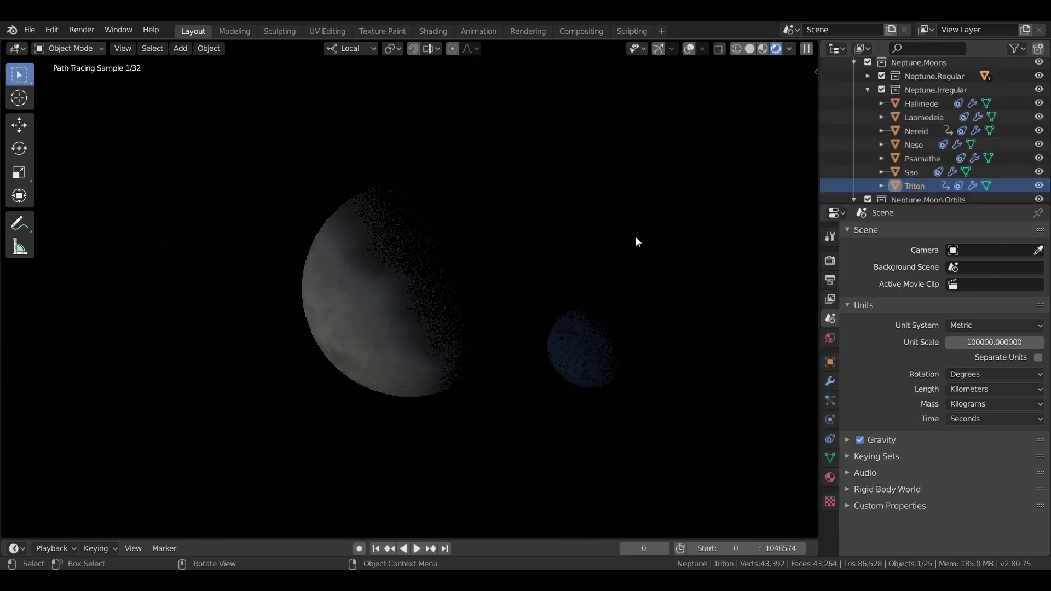
{"action": "scroll", "coordinate": [920, 164], "scroll_direction": "down", "scroll_amount": 5}
Give the Neptune.Sun lamp the Neptune.Sun light data, lighting Triton beside blue Neptune.
{"action": "left_click", "coordinate": [901, 191]}
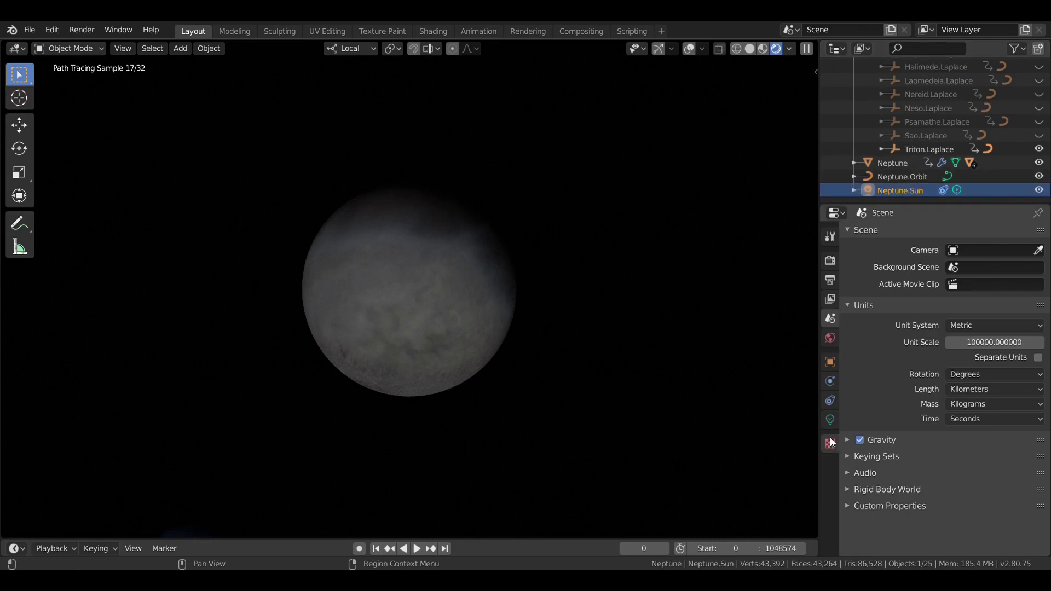
{"action": "left_click", "coordinate": [830, 420]}
{"action": "left_click", "coordinate": [856, 233]}
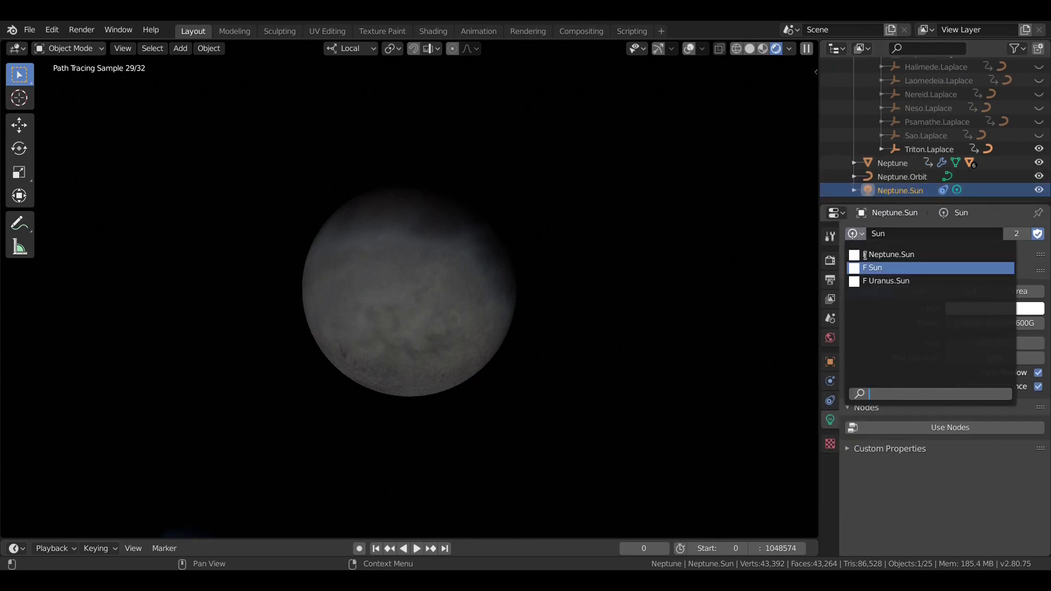
{"action": "left_click", "coordinate": [876, 255]}
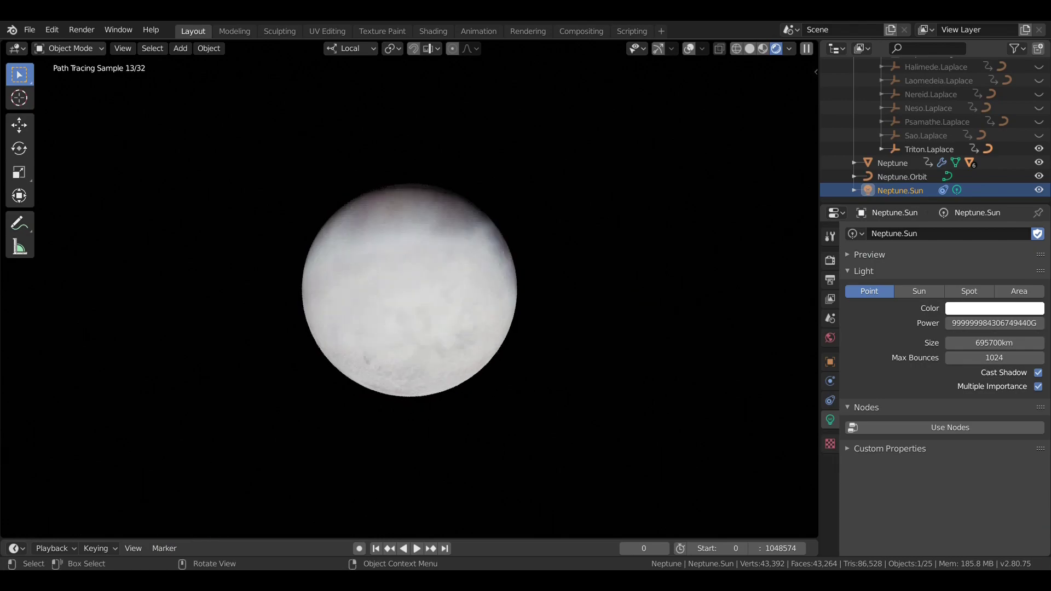
{"action": "mouse_move", "coordinate": [493, 351]}
{"action": "middle_mouse_down"}
{"action": "mouse_move", "coordinate": [475, 300]}
{"action": "mouse_move", "coordinate": [493, 324]}
{"action": "mouse_move", "coordinate": [462, 329]}
{"action": "mouse_move", "coordinate": [507, 328]}
{"action": "mouse_move", "coordinate": [517, 314]}
{"action": "middle_mouse_up"}
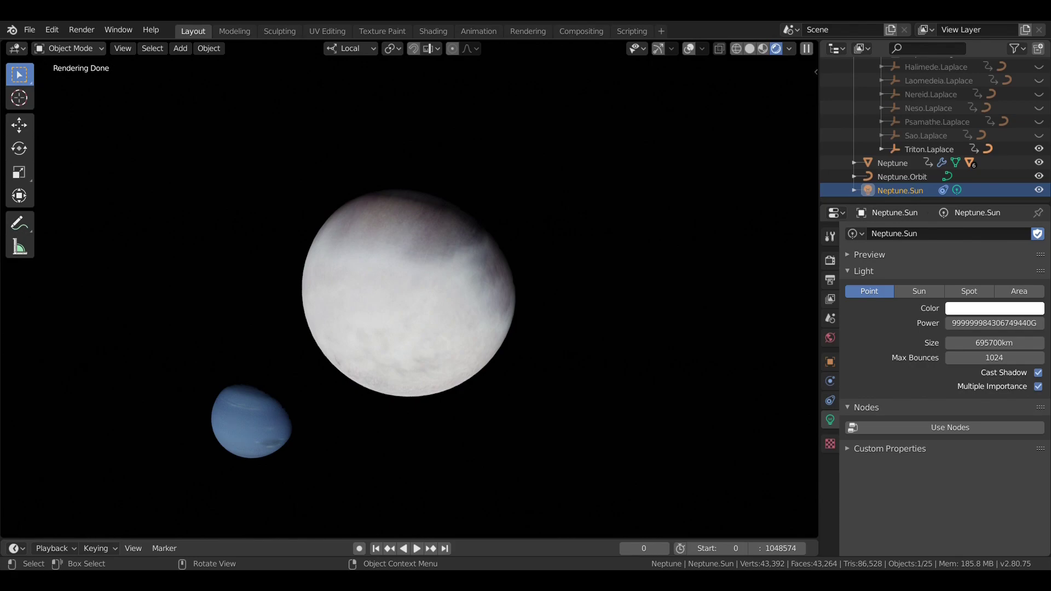
{"action": "mouse_move", "coordinate": [508, 344]}
{"action": "middle_mouse_down"}
{"action": "mouse_move", "coordinate": [572, 285]}
{"action": "mouse_move", "coordinate": [520, 308]}
{"action": "mouse_move", "coordinate": [496, 340]}
{"action": "middle_mouse_up"}
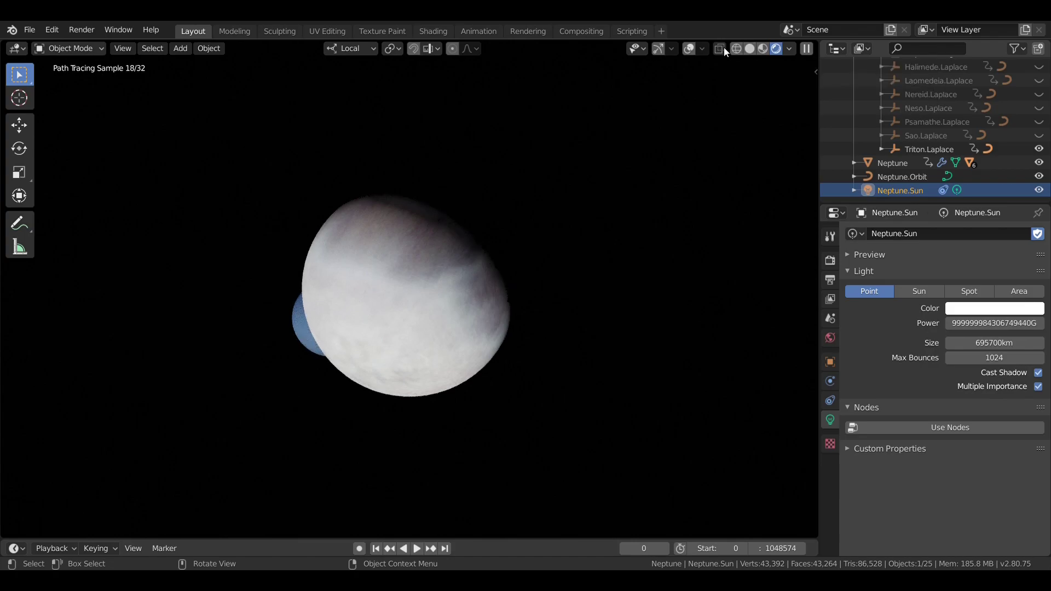
Restore overlays, gizmos and Solid shading, and frame the view on Neptune.
{"action": "left_click", "coordinate": [689, 49]}
{"action": "left_click", "coordinate": [658, 48]}
{"action": "left_click", "coordinate": [750, 49]}
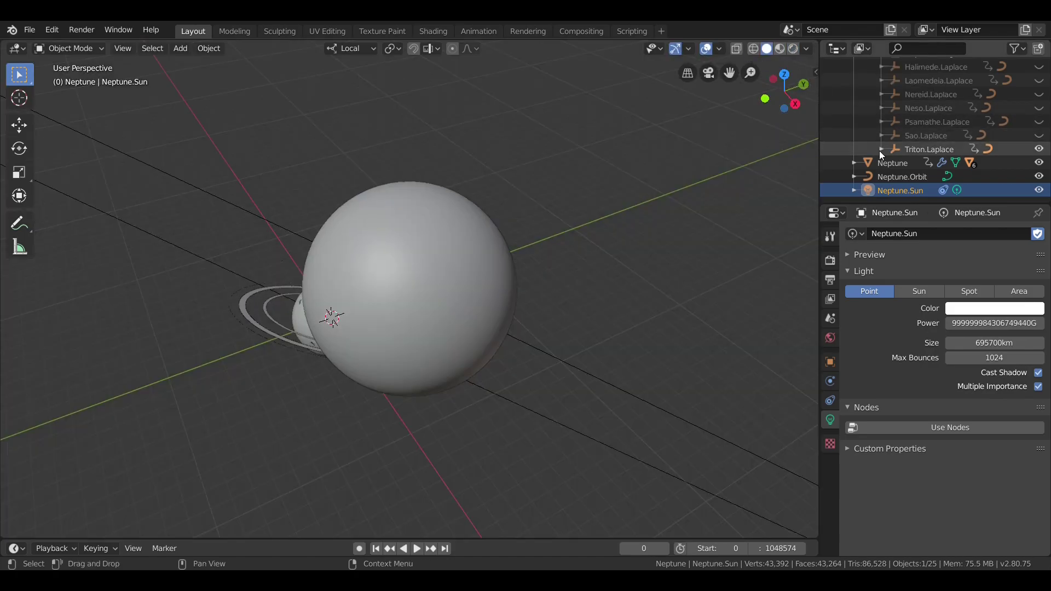
{"action": "left_click", "coordinate": [892, 162]}
{"action": "key", "text": "KP_Decimal"}
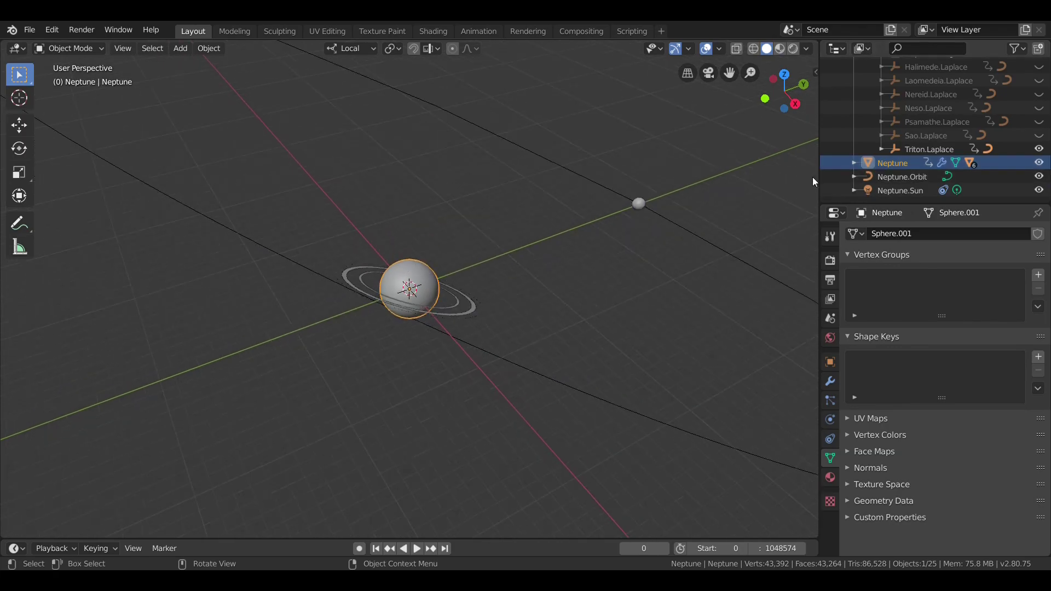
{"action": "scroll", "coordinate": [912, 166], "scroll_direction": "down", "scroll_amount": 6}
Select Triton, check its material, and show the Output properties (1920×1080, 24 fps).
{"action": "left_click", "coordinate": [909, 187]}
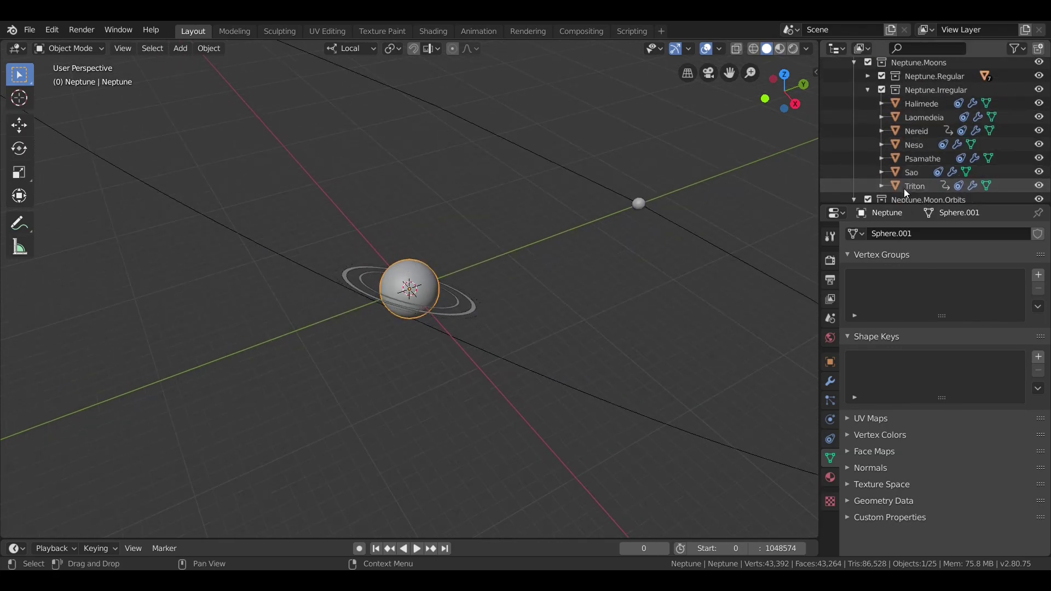
{"action": "middle_click_drag", "start_coordinate": [614, 203], "coordinate": [559, 215]}
{"action": "scroll", "coordinate": [559, 215], "scroll_direction": "down", "scroll_amount": 3}
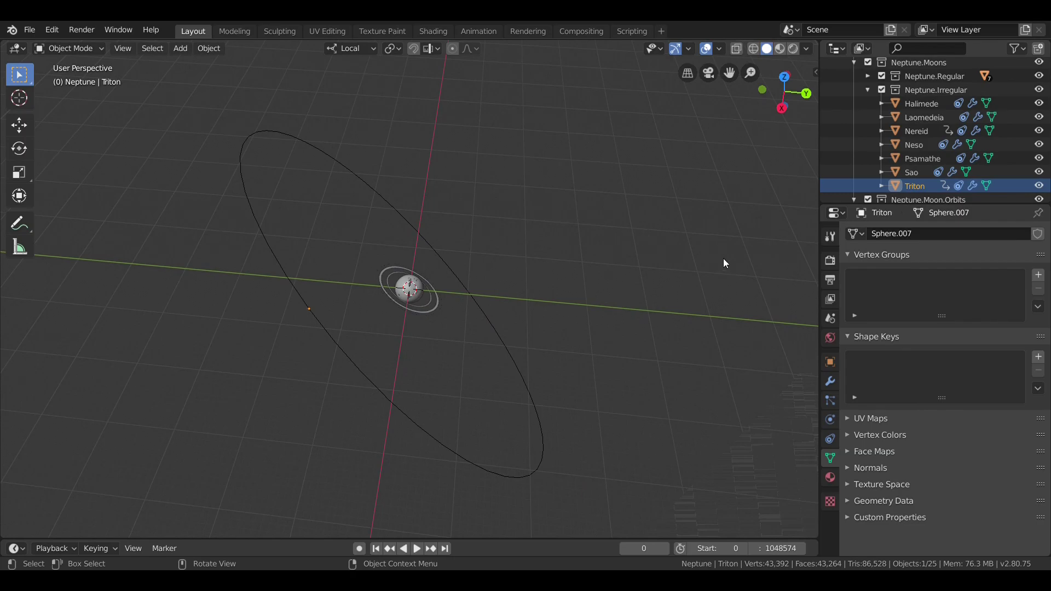
{"action": "left_click", "coordinate": [830, 478]}
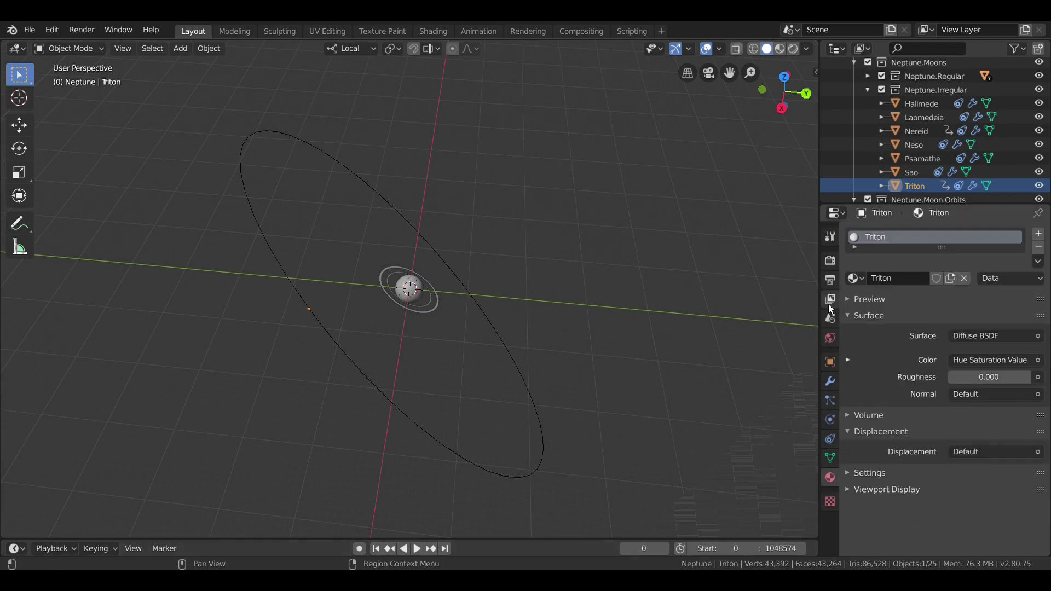
{"action": "left_click", "coordinate": [829, 280]}
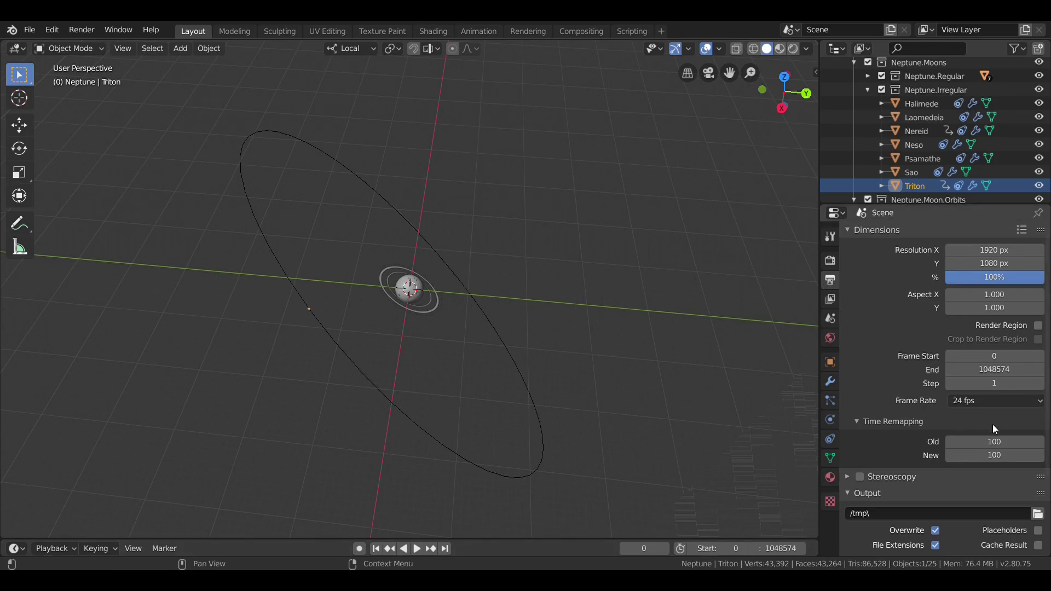
Start playback with Time Remapping Old set to 1, then changed to 5.
{"action": "left_click", "coordinate": [994, 441]}
{"action": "type", "text": "1"}
{"action": "key", "text": "Return"}
{"action": "key", "text": "space"}
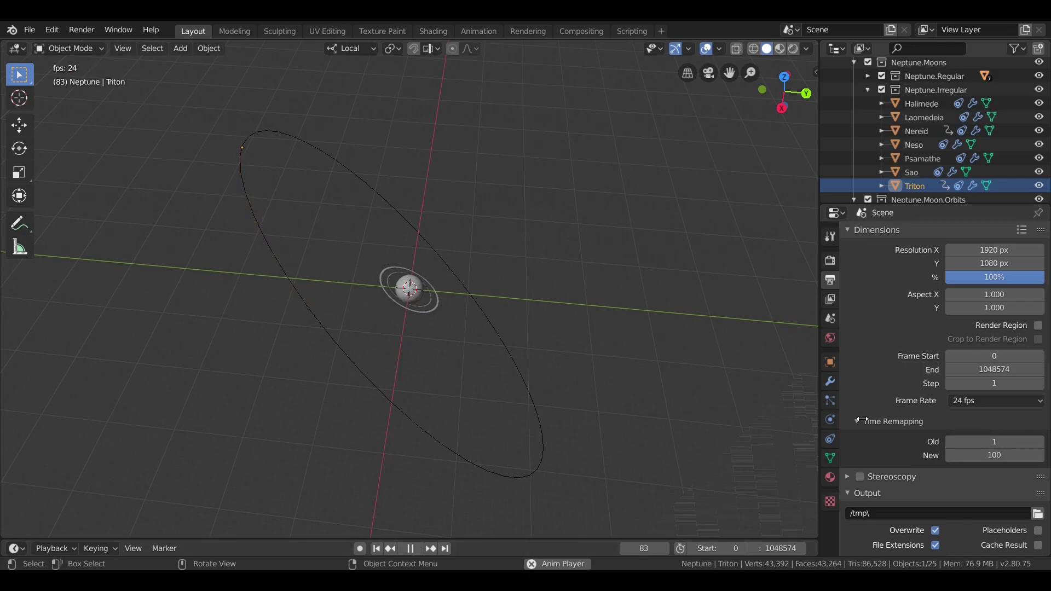
{"action": "left_click", "coordinate": [988, 442]}
{"action": "type", "text": "5"}
{"action": "key", "text": "Return"}
Orbit the view during playback to follow Triton along its tilted orbit.
{"action": "middle_click_drag", "start_coordinate": [619, 280], "coordinate": [610, 247]}
{"action": "scroll", "coordinate": [611, 246], "scroll_direction": "down", "scroll_amount": 3}
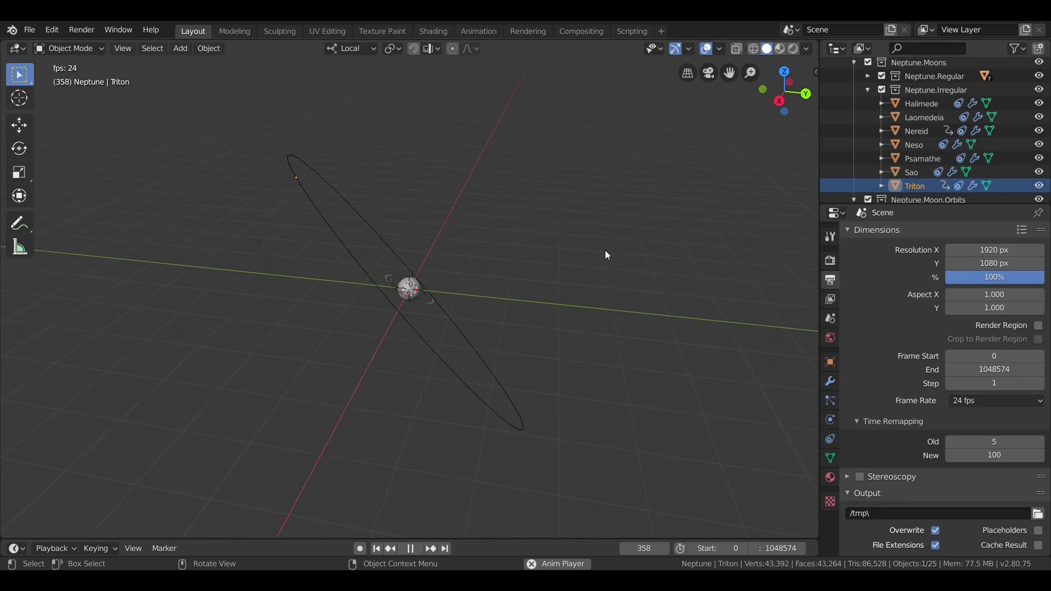
{"action": "middle_click_drag", "start_coordinate": [369, 275], "coordinate": [328, 269]}
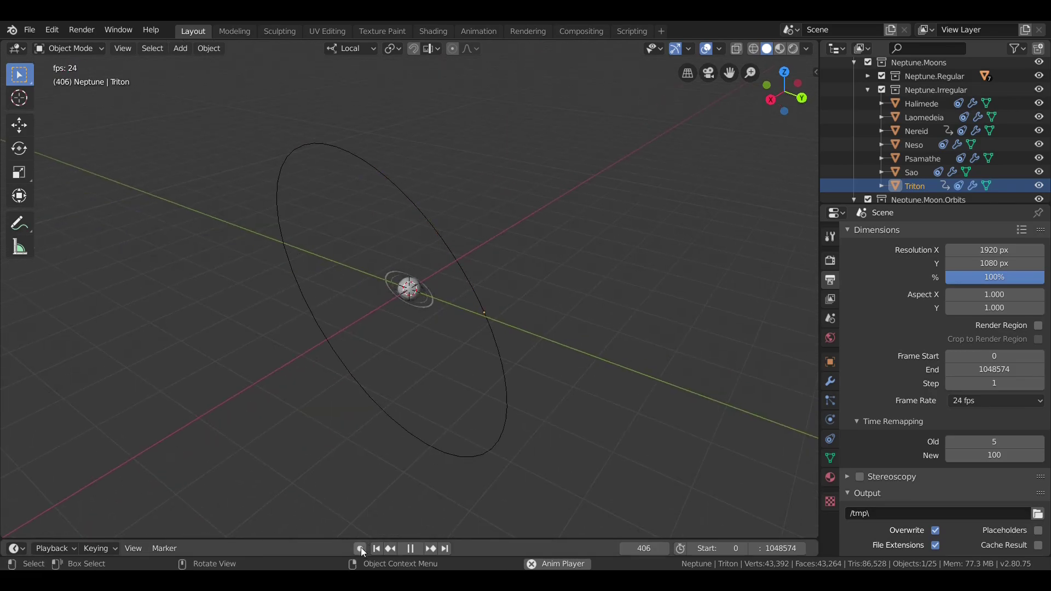
{"action": "middle_click_drag", "start_coordinate": [520, 329], "coordinate": [420, 332]}
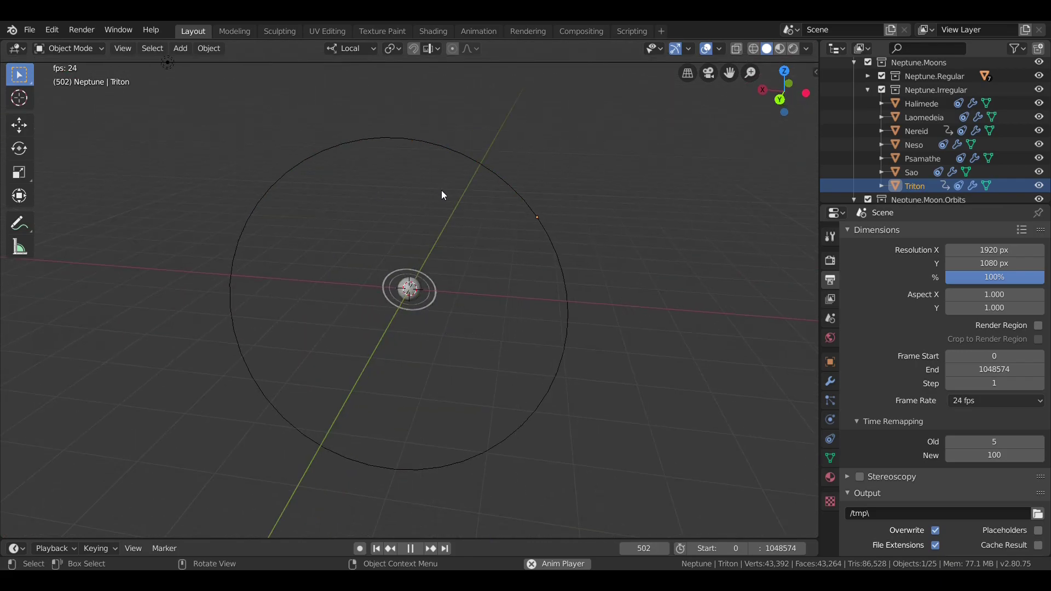
{"action": "middle_click_drag", "start_coordinate": [329, 350], "coordinate": [442, 339]}
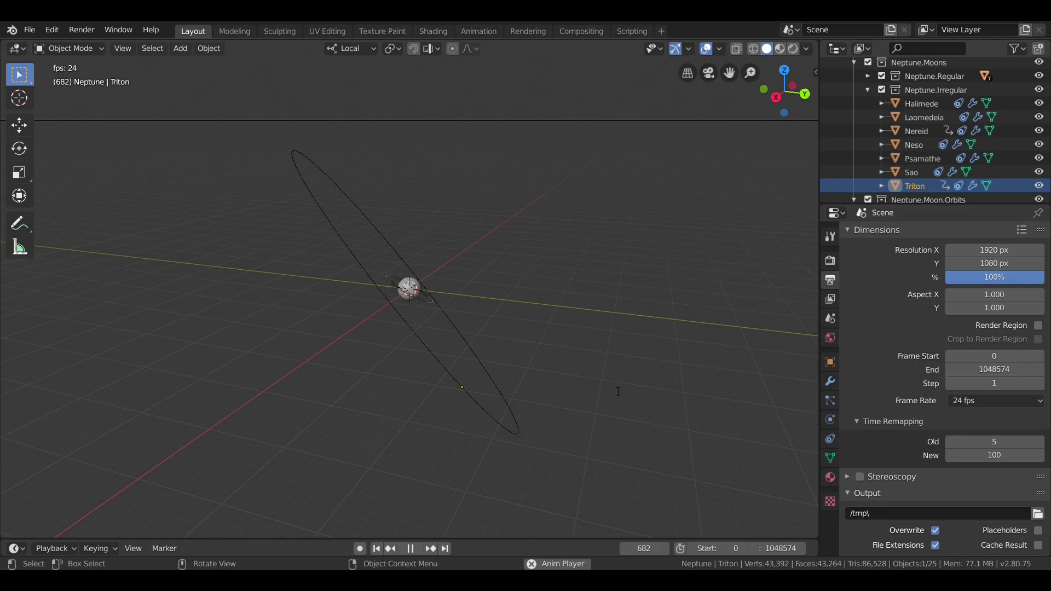
{"action": "mouse_move", "coordinate": [550, 313]}
{"action": "middle_mouse_down"}
{"action": "mouse_move", "coordinate": [549, 284]}
{"action": "mouse_move", "coordinate": [541, 297]}
{"action": "middle_mouse_up"}
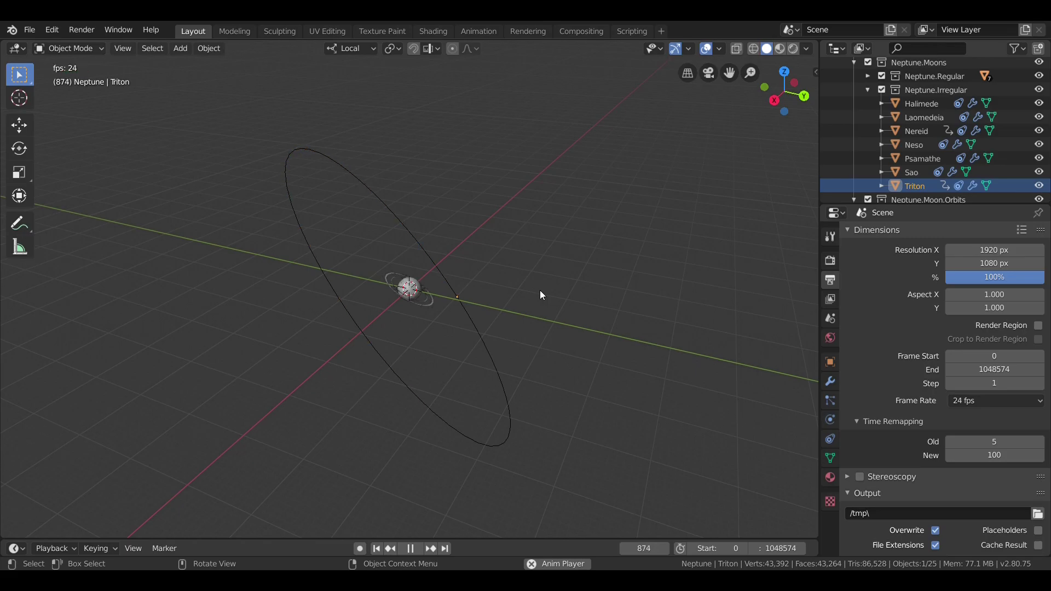
{"action": "middle_click_drag", "start_coordinate": [540, 291], "coordinate": [500, 288]}
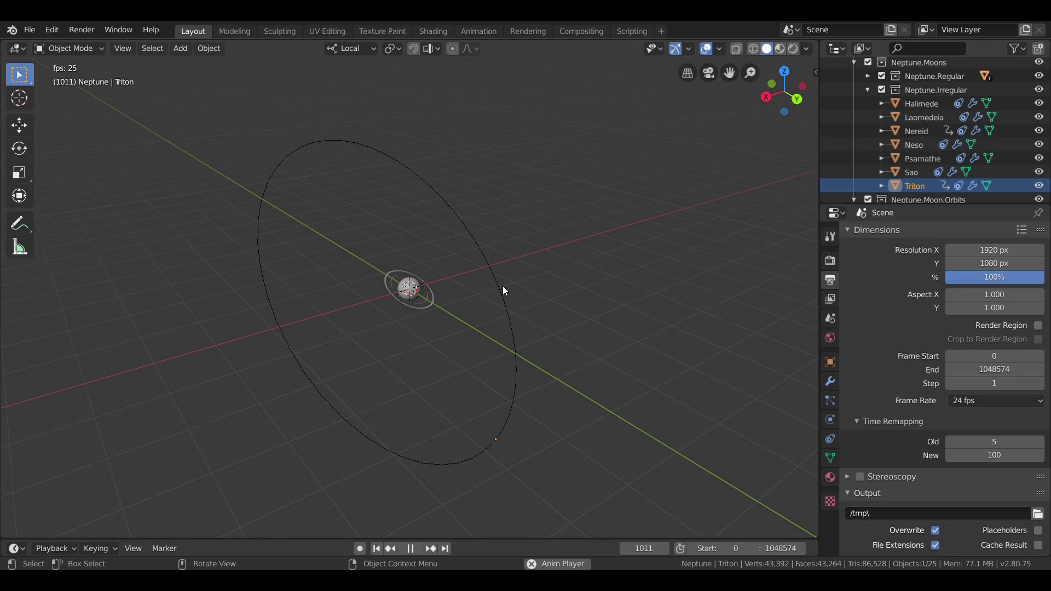
{"action": "scroll", "coordinate": [503, 290], "scroll_direction": "up", "scroll_amount": 1}
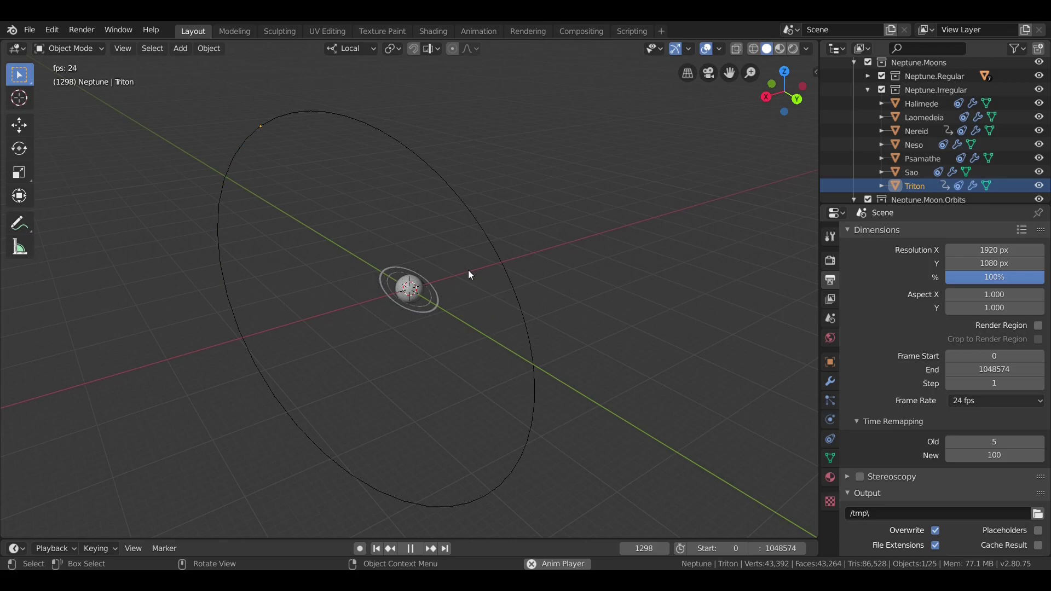
{"action": "middle_click_drag", "start_coordinate": [475, 254], "coordinate": [504, 298]}
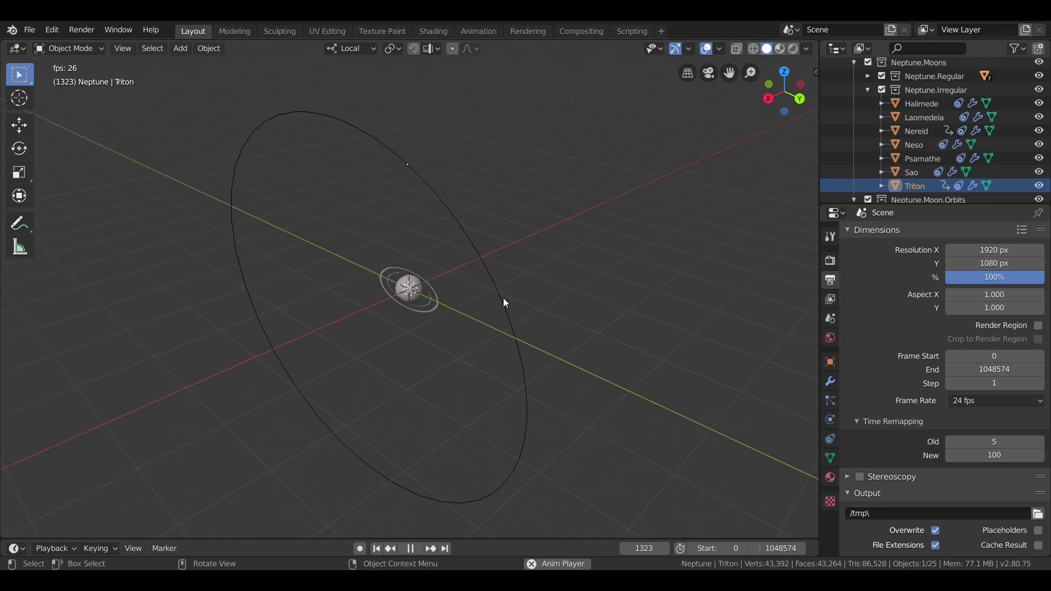
Stop playback and rewind to frame 0.
{"action": "left_click", "coordinate": [409, 547]}
{"action": "left_click", "coordinate": [377, 549]}
{"action": "scroll", "coordinate": [956, 164], "scroll_direction": "down", "scroll_amount": 3}
{"action": "scroll", "coordinate": [1007, 168], "scroll_direction": "down", "scroll_amount": 1}
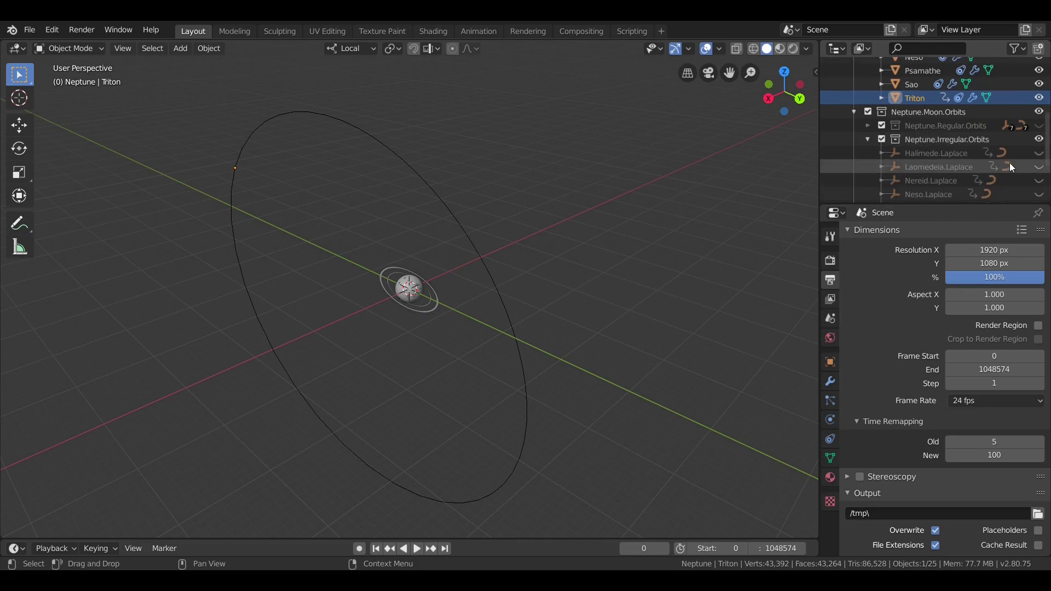
Reveal all irregular and regular moon orbit curves, then bring up Neptune.Regular's actions.
{"action": "key", "text": "alt+h"}
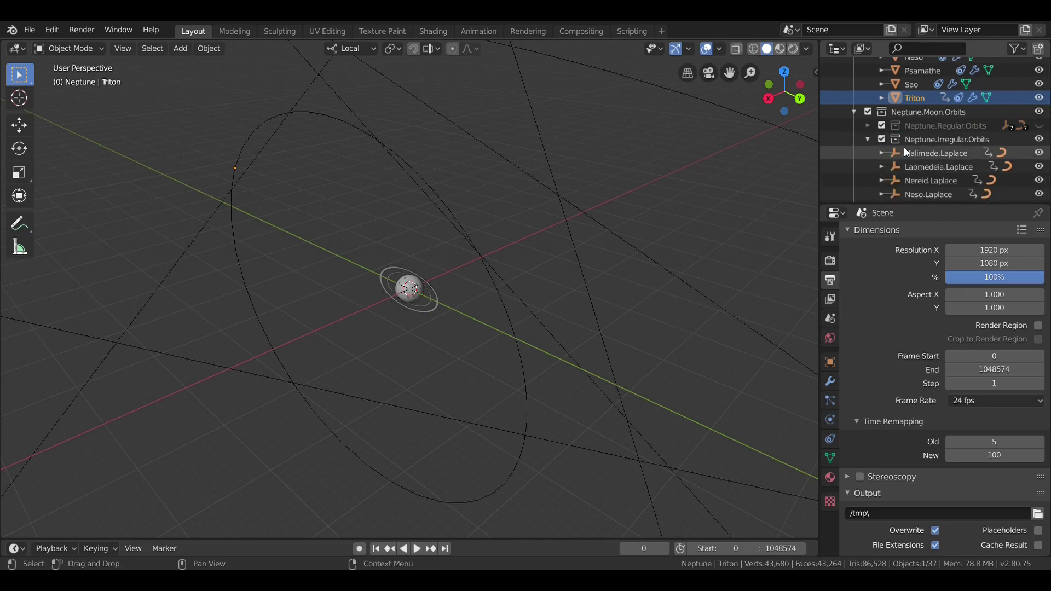
{"action": "left_click", "coordinate": [1040, 126]}
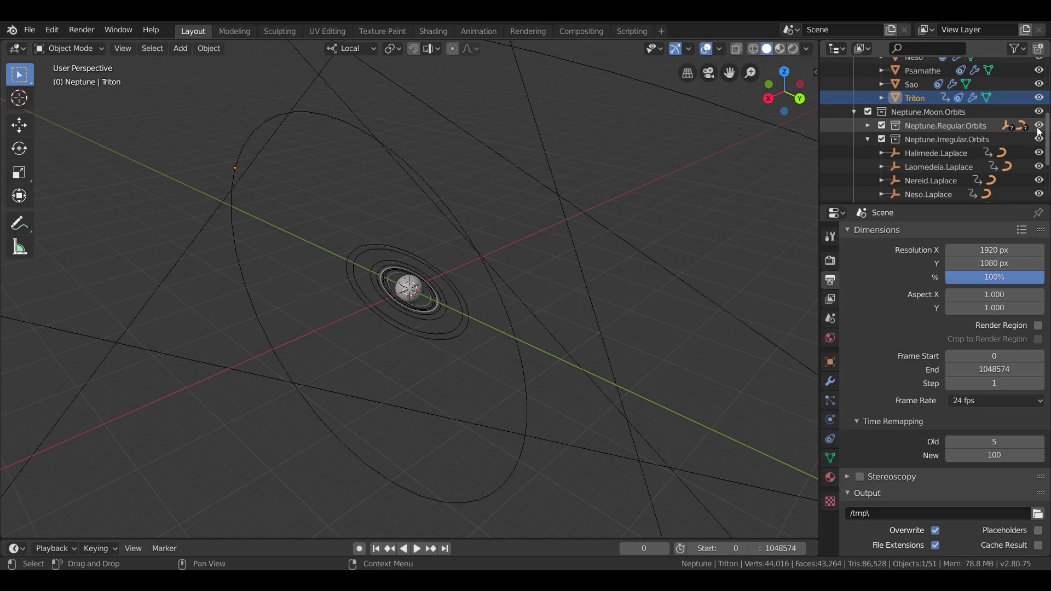
{"action": "scroll", "coordinate": [579, 213], "scroll_direction": "up", "scroll_amount": 6}
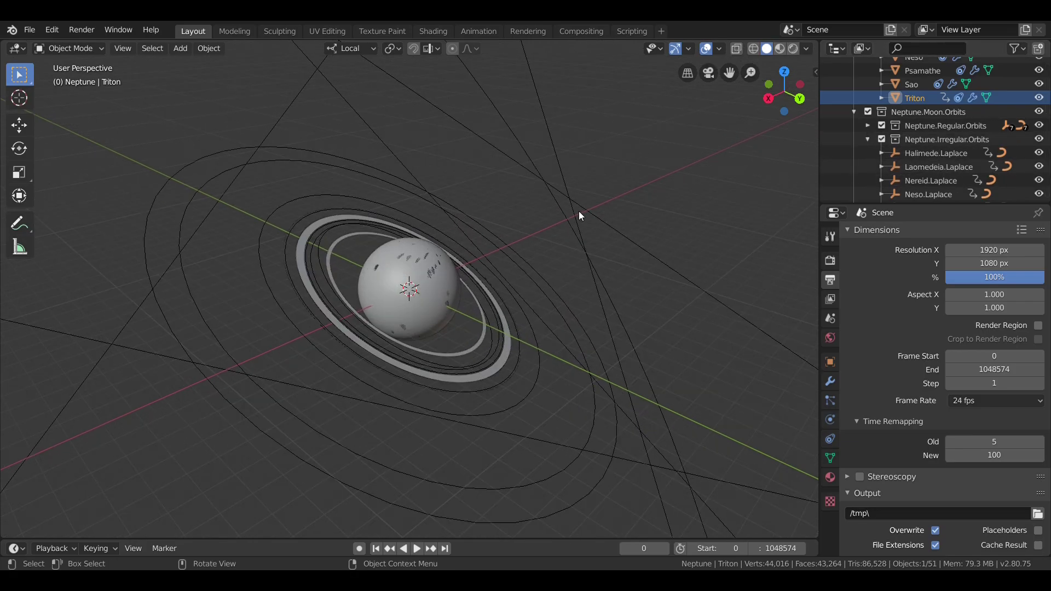
{"action": "middle_click_drag", "start_coordinate": [579, 211], "coordinate": [589, 208]}
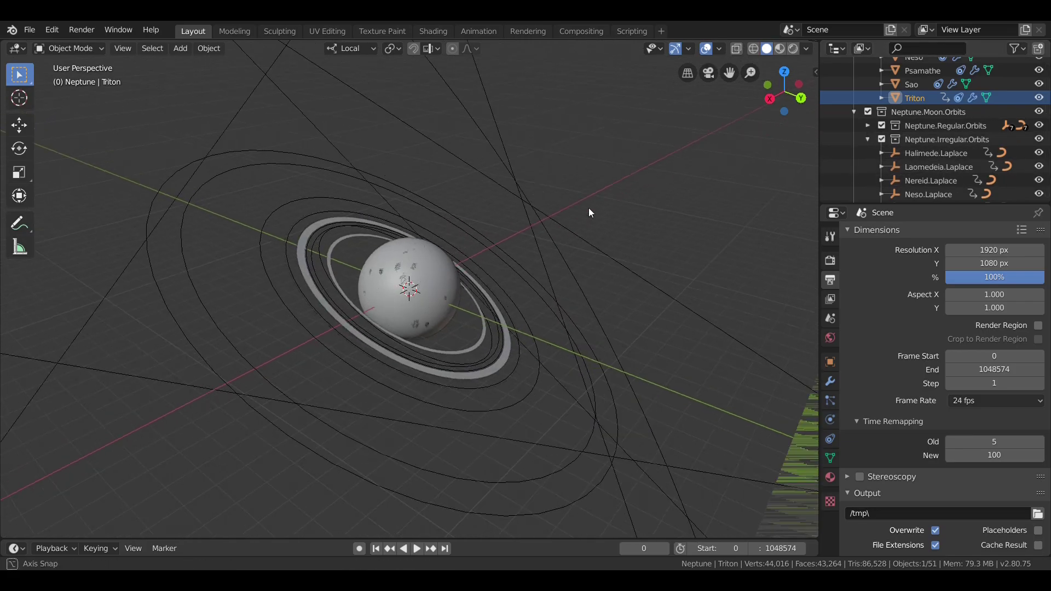
{"action": "left_click", "coordinate": [867, 136]}
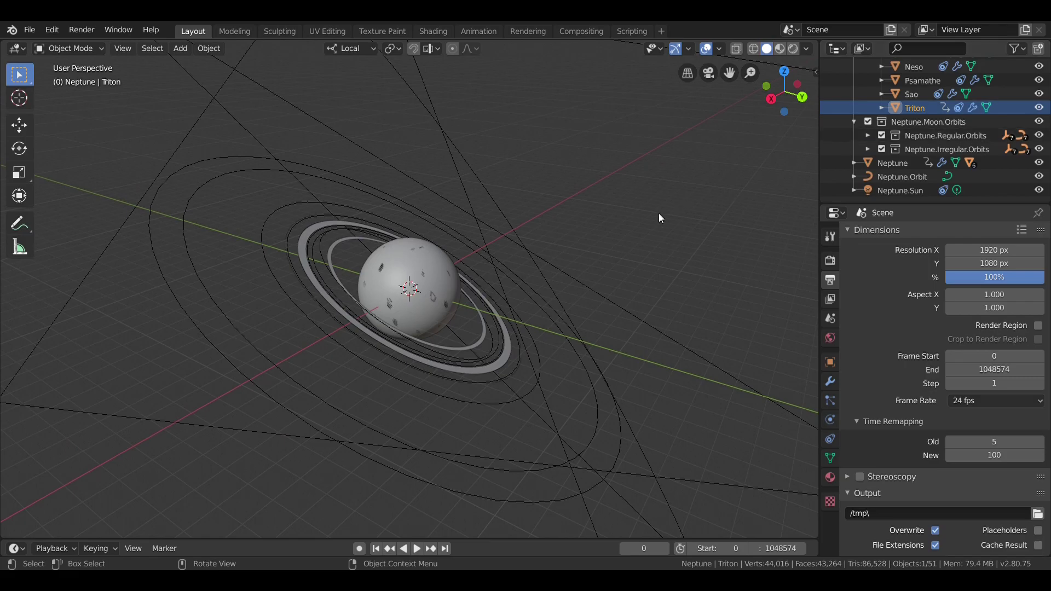
{"action": "scroll", "coordinate": [922, 147], "scroll_direction": "up", "scroll_amount": 5}
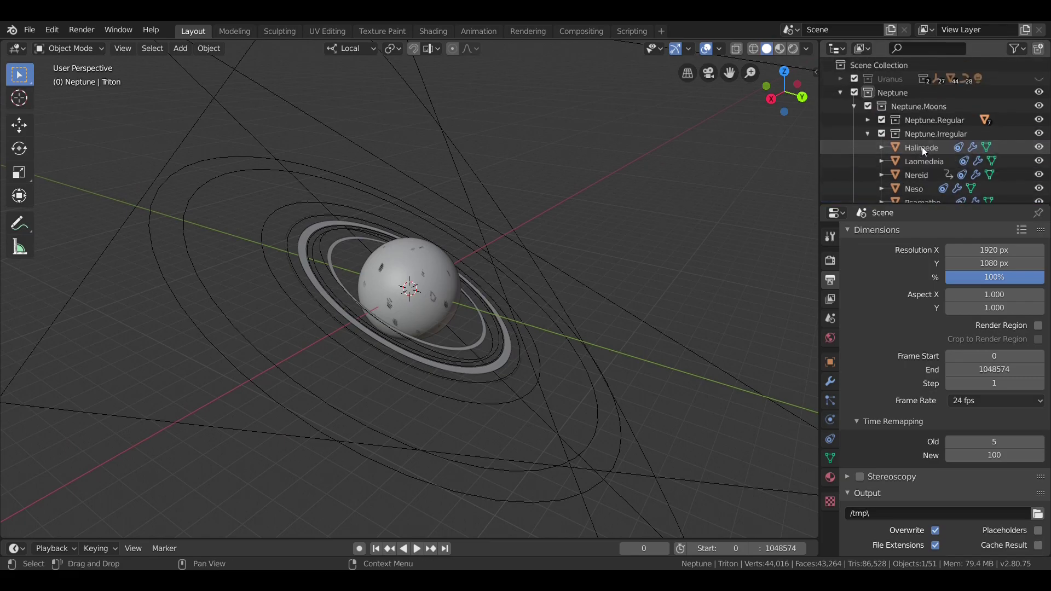
{"action": "right_click", "coordinate": [902, 120]}
Select all Neptune.Regular moons, start playback, and lower Time Remapping Old to 1.
{"action": "left_click", "coordinate": [882, 230]}
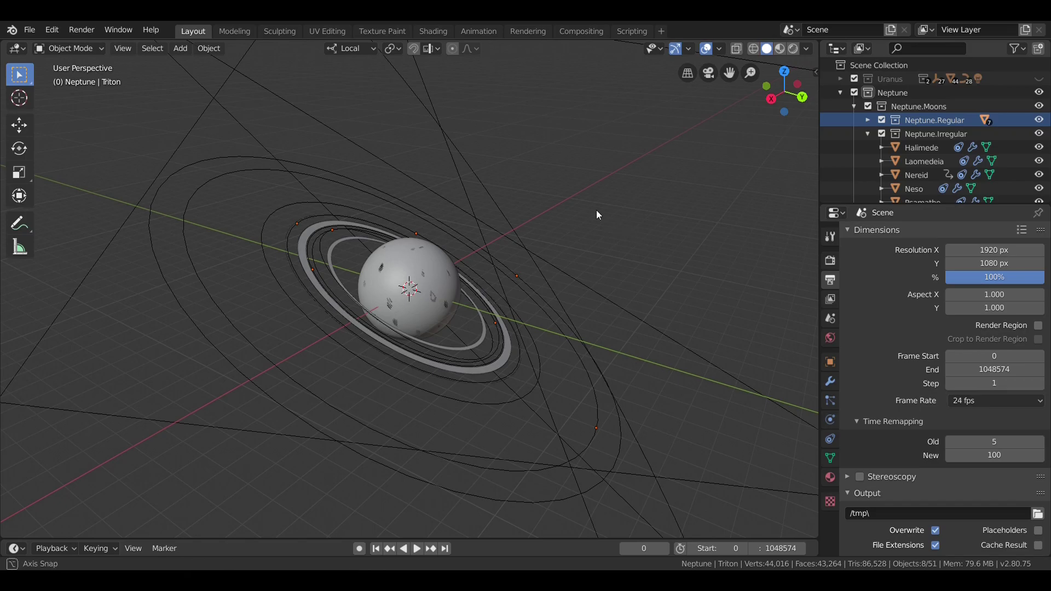
{"action": "middle_click_drag", "start_coordinate": [596, 209], "coordinate": [596, 192]}
{"action": "key", "text": "space"}
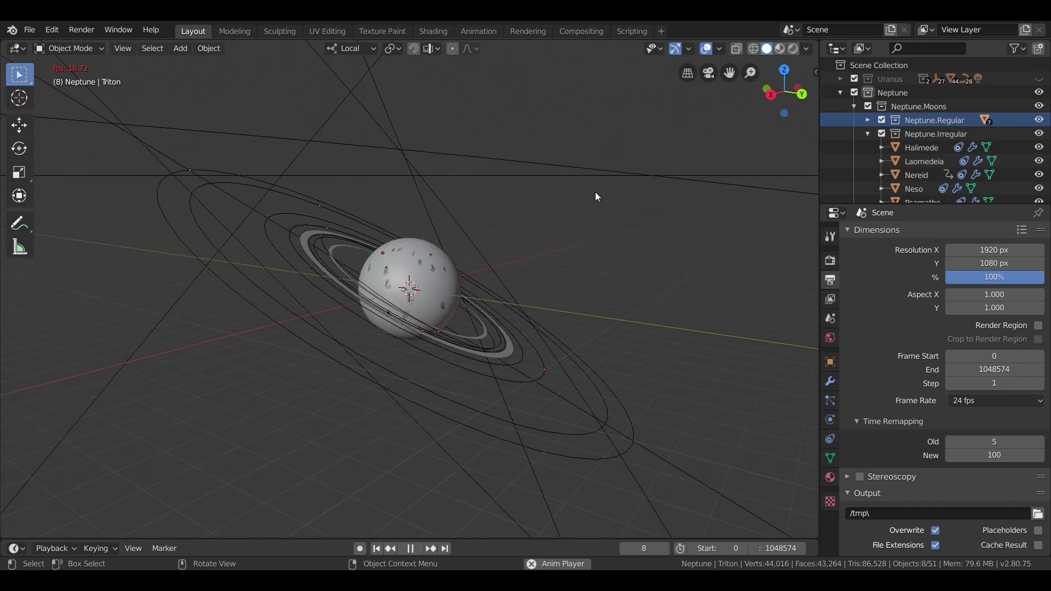
{"action": "mouse_move", "coordinate": [587, 235]}
{"action": "middle_mouse_down"}
{"action": "mouse_move", "coordinate": [570, 241]}
{"action": "mouse_move", "coordinate": [585, 246]}
{"action": "middle_mouse_up"}
{"action": "left_click_drag", "start_coordinate": [1003, 442], "coordinate": [992, 442]}
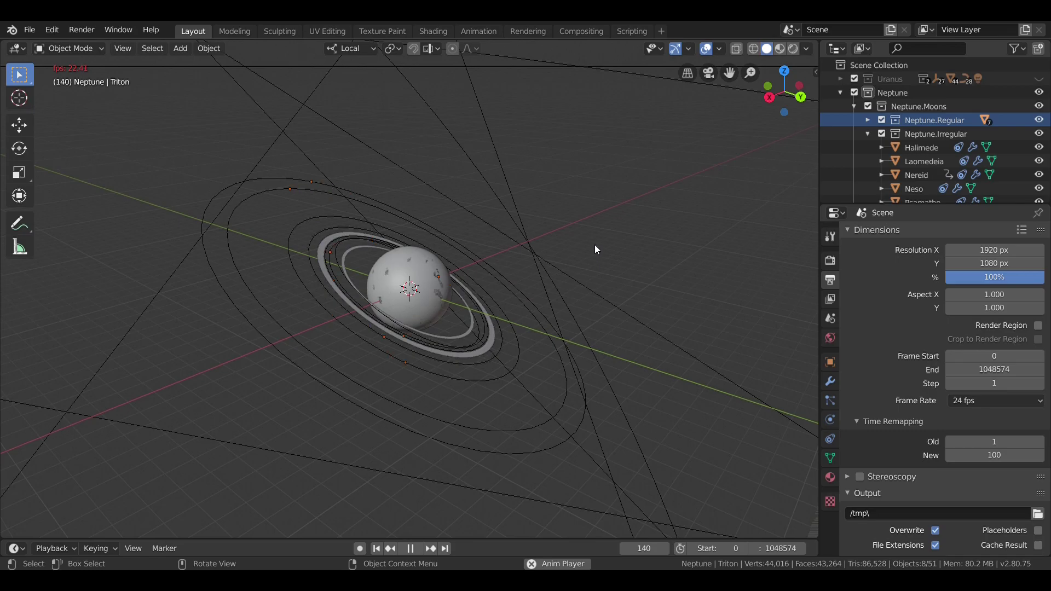
{"action": "middle_click_drag", "start_coordinate": [594, 247], "coordinate": [559, 301]}
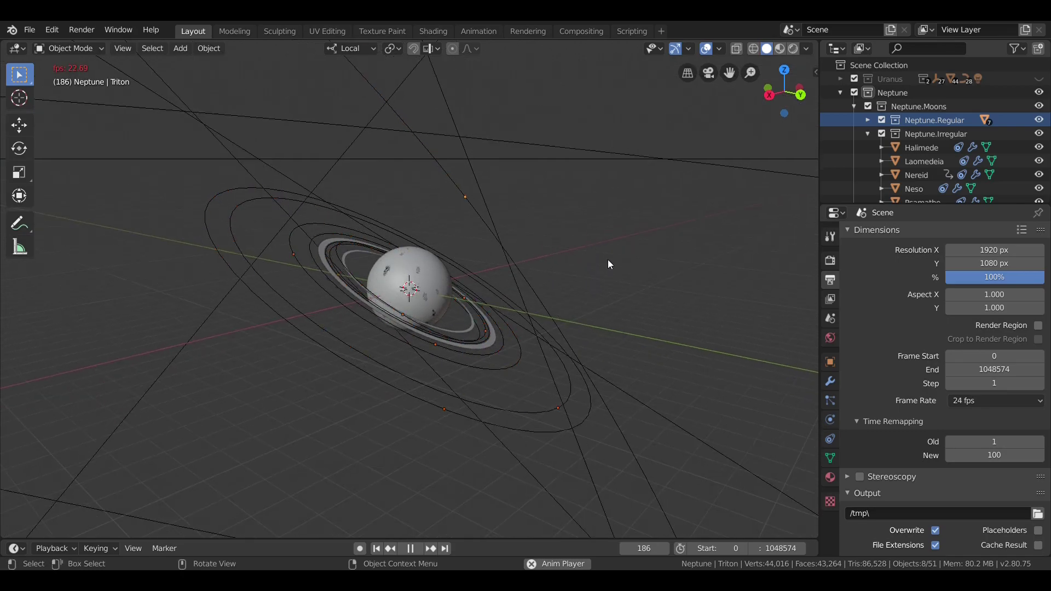
Expand Neptune.Regular to list its moons as they circle Neptune, then collapse it.
{"action": "left_click", "coordinate": [868, 120]}
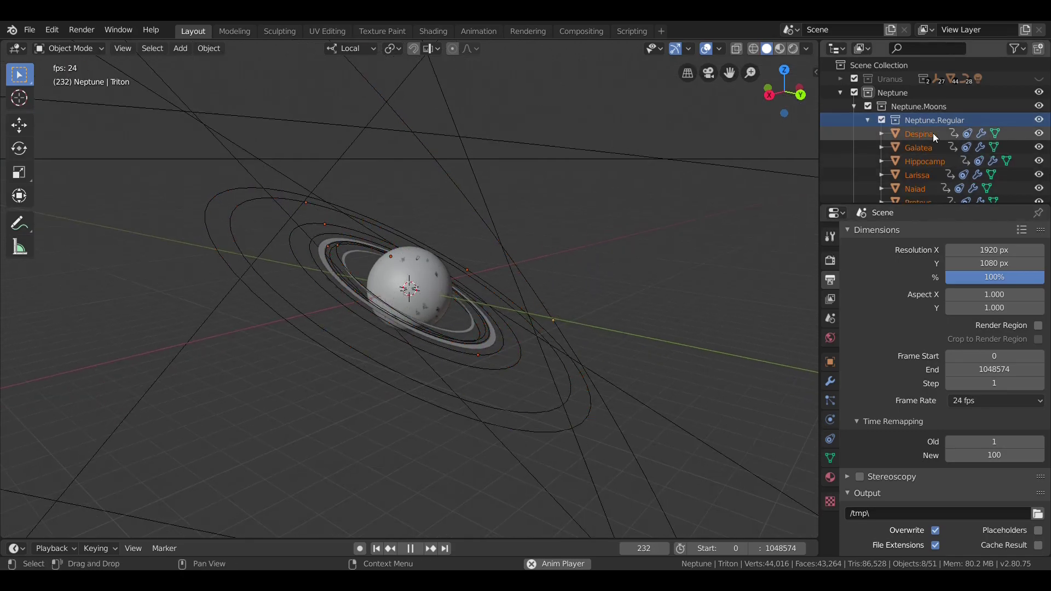
{"action": "scroll", "coordinate": [933, 138], "scroll_direction": "down", "scroll_amount": 1}
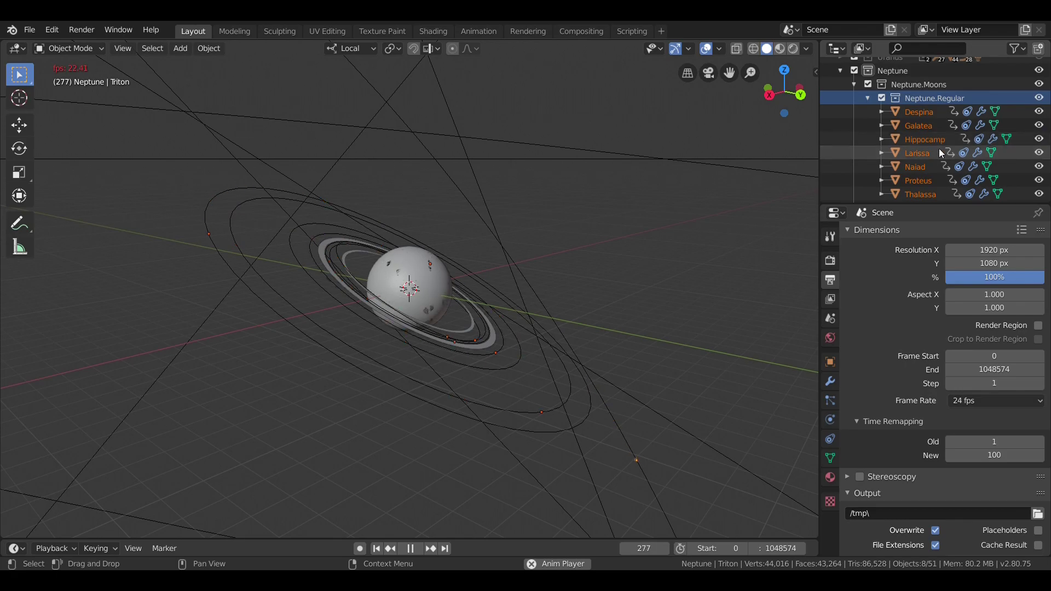
{"action": "scroll", "coordinate": [924, 156], "scroll_direction": "down", "scroll_amount": 1}
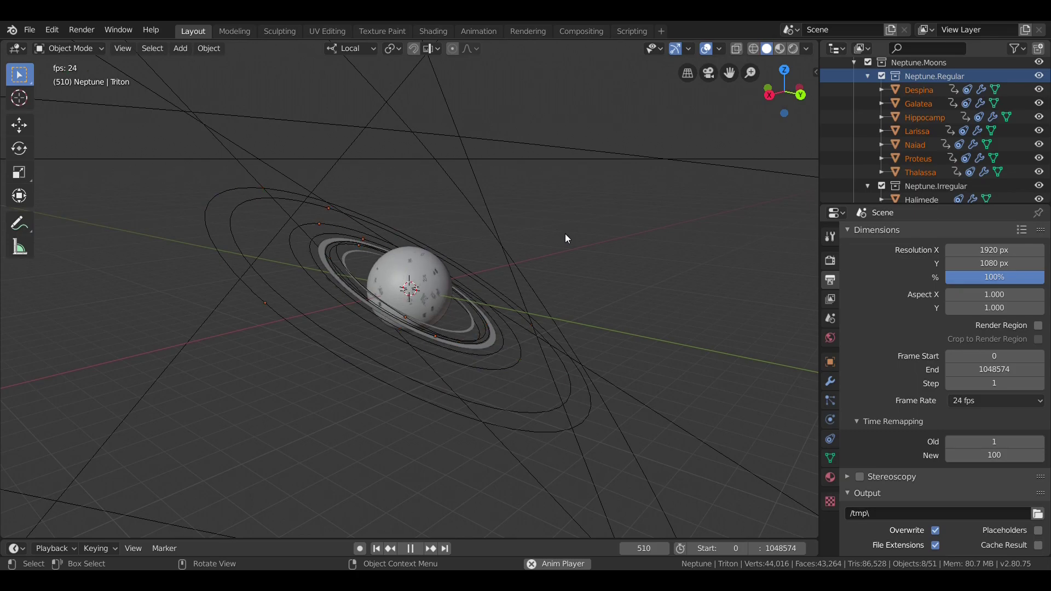
{"action": "middle_click_drag", "start_coordinate": [565, 233], "coordinate": [544, 245]}
{"action": "scroll", "coordinate": [544, 247], "scroll_direction": "down", "scroll_amount": 3}
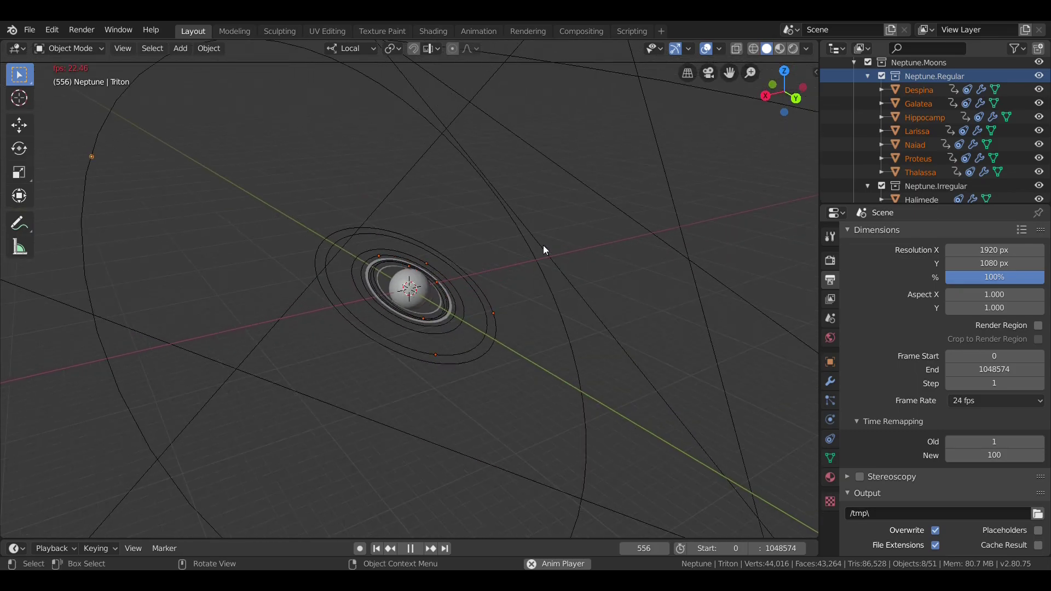
{"action": "scroll", "coordinate": [963, 149], "scroll_direction": "up", "scroll_amount": 2}
{"action": "scroll", "coordinate": [630, 253], "scroll_direction": "down", "scroll_amount": 1}
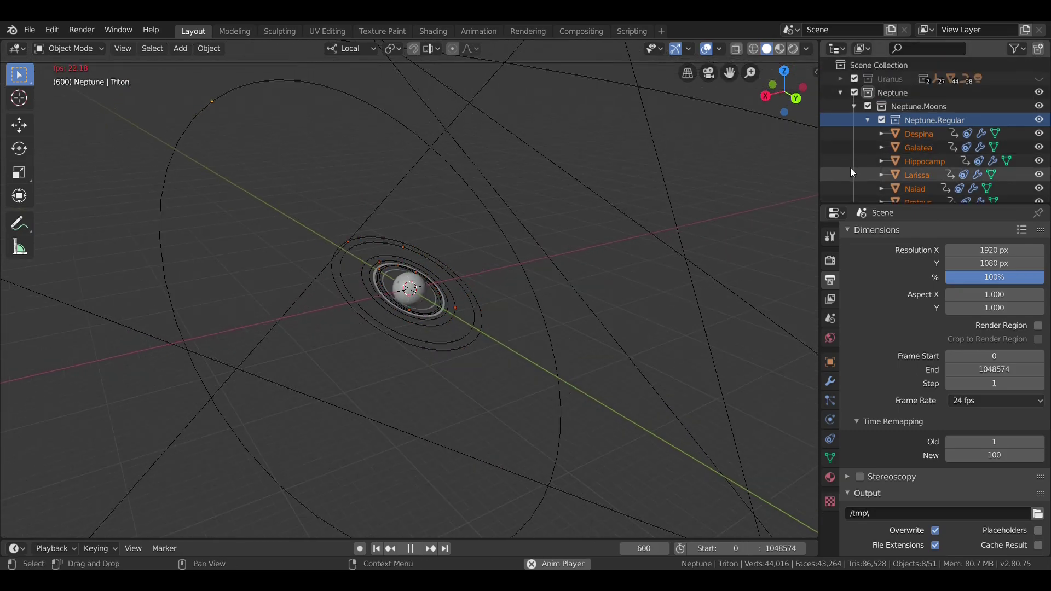
{"action": "left_click", "coordinate": [867, 120]}
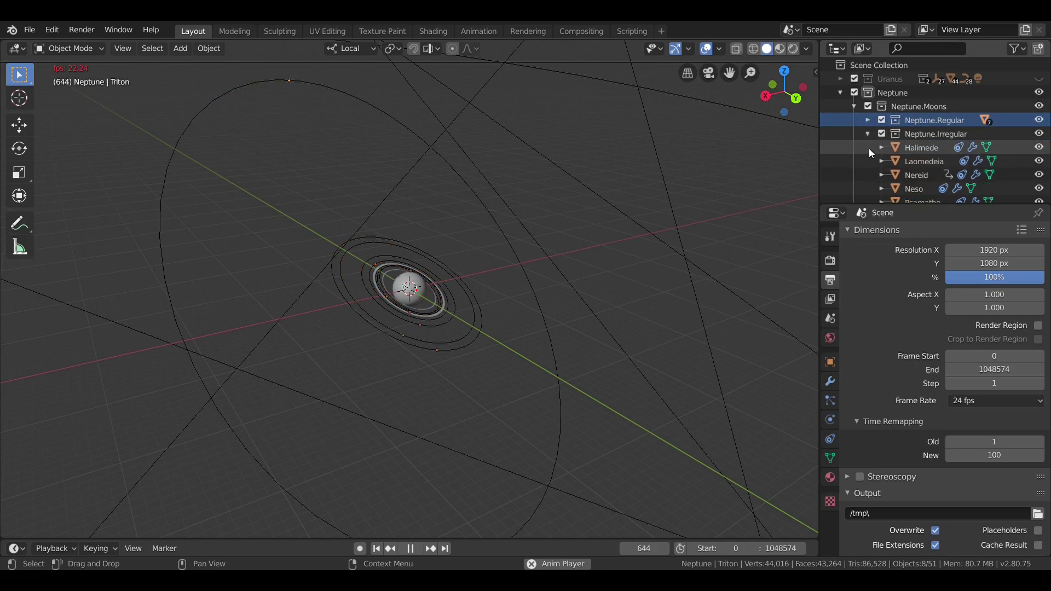
{"action": "scroll", "coordinate": [658, 202], "scroll_direction": "down", "scroll_amount": 2}
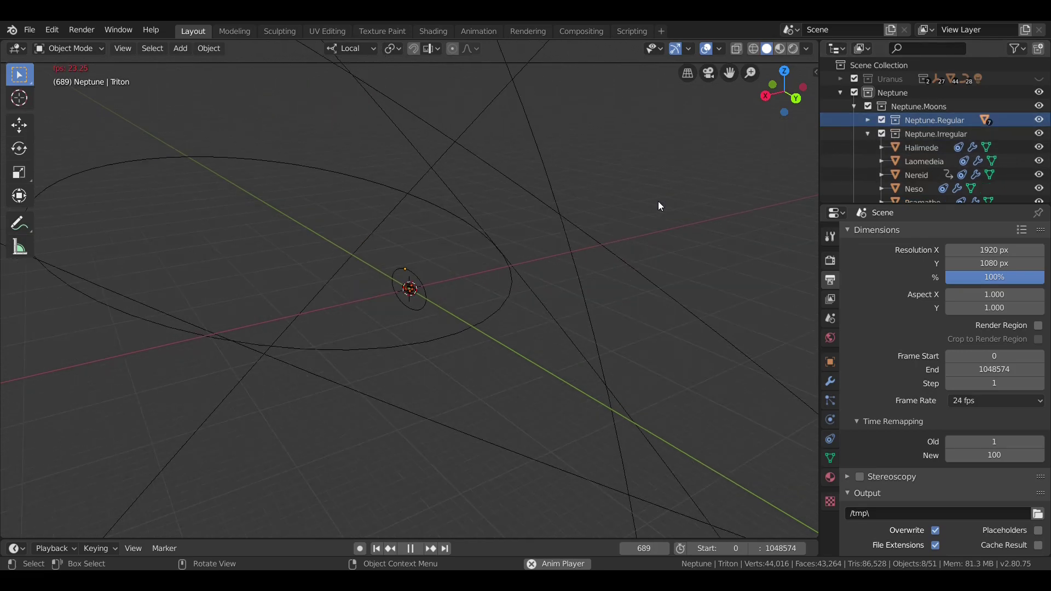
Select all Neptune.Irregular moons with Select Objects and inspect their large orbit ellipses.
{"action": "right_click", "coordinate": [917, 134]}
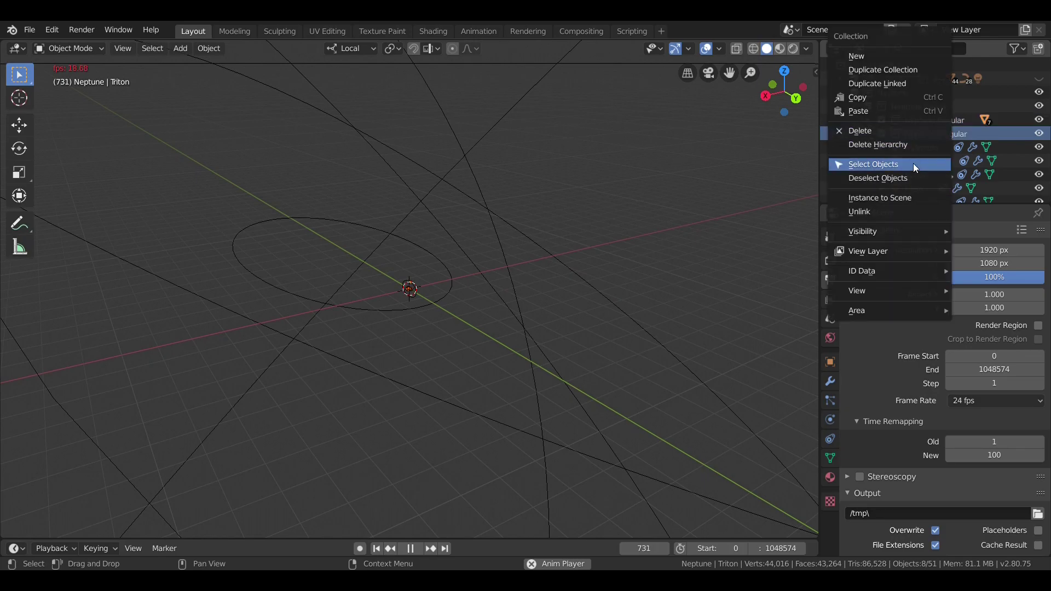
{"action": "left_click", "coordinate": [914, 163]}
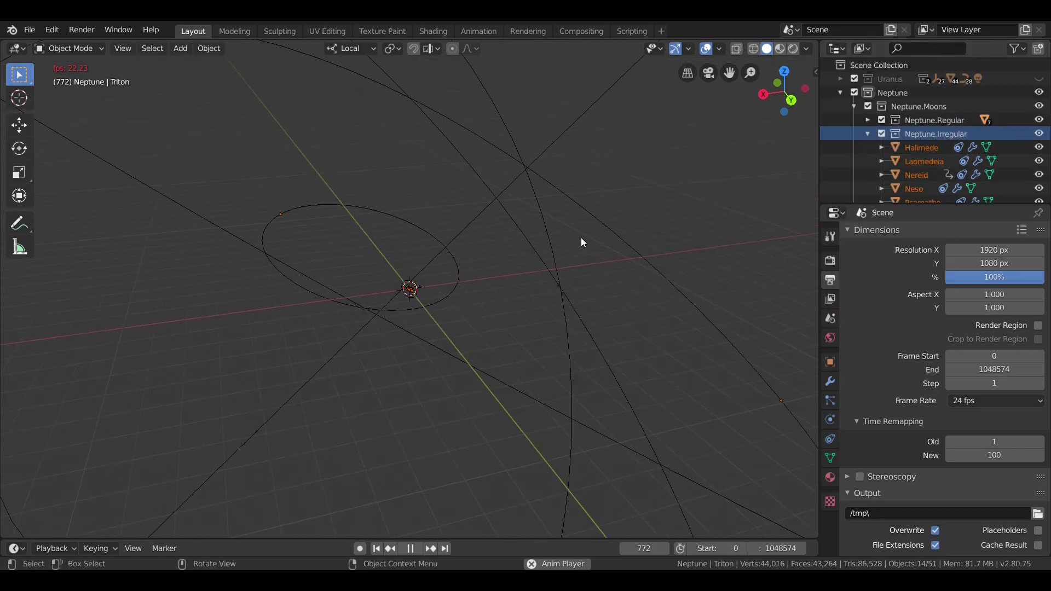
{"action": "scroll", "coordinate": [581, 238], "scroll_direction": "down", "scroll_amount": 3}
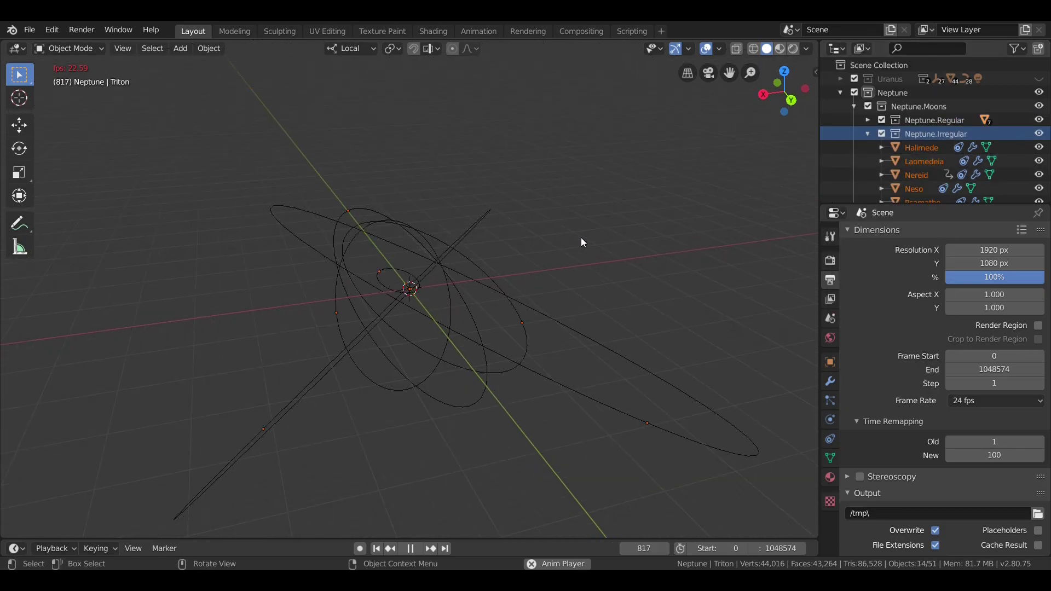
{"action": "scroll", "coordinate": [582, 242], "scroll_direction": "up", "scroll_amount": 4}
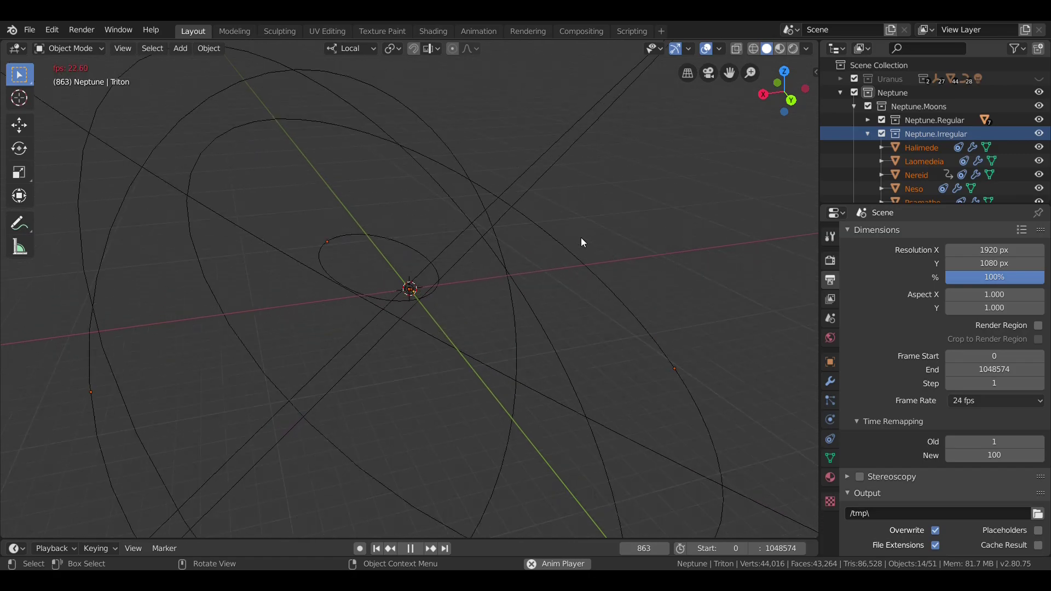
{"action": "scroll", "coordinate": [580, 238], "scroll_direction": "up", "scroll_amount": 3}
{"action": "mouse_move", "coordinate": [580, 238]}
{"action": "middle_mouse_down"}
{"action": "mouse_move", "coordinate": [596, 222]}
{"action": "mouse_move", "coordinate": [587, 238]}
{"action": "middle_mouse_up"}
{"action": "scroll", "coordinate": [564, 234], "scroll_direction": "up", "scroll_amount": 4}
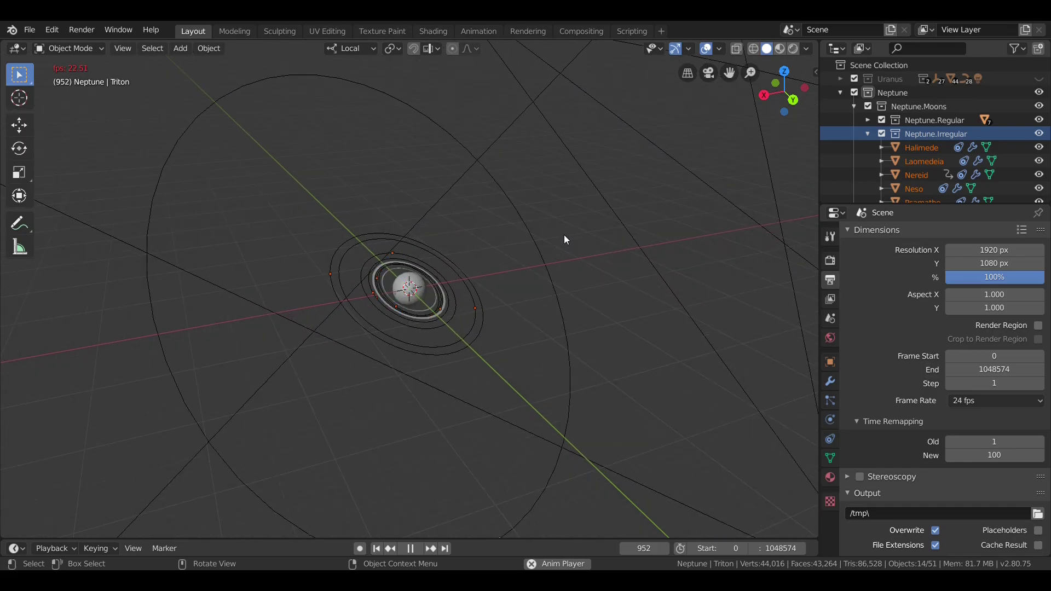
{"action": "scroll", "coordinate": [565, 239], "scroll_direction": "down", "scroll_amount": 4}
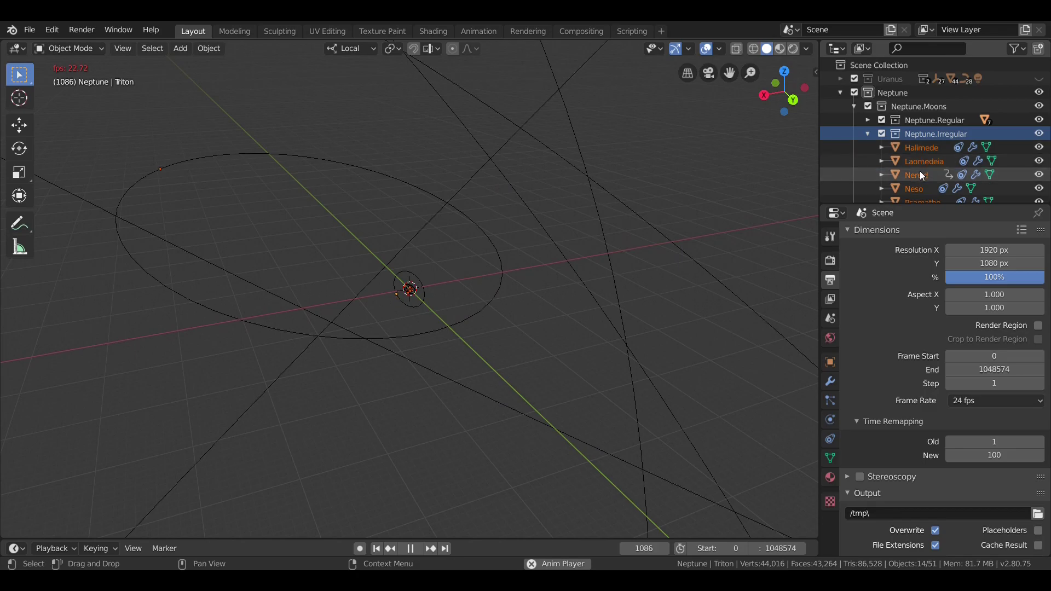
{"action": "left_click", "coordinate": [1006, 443]}
{"action": "type", "text": "100"}
{"action": "key", "text": "Return"}
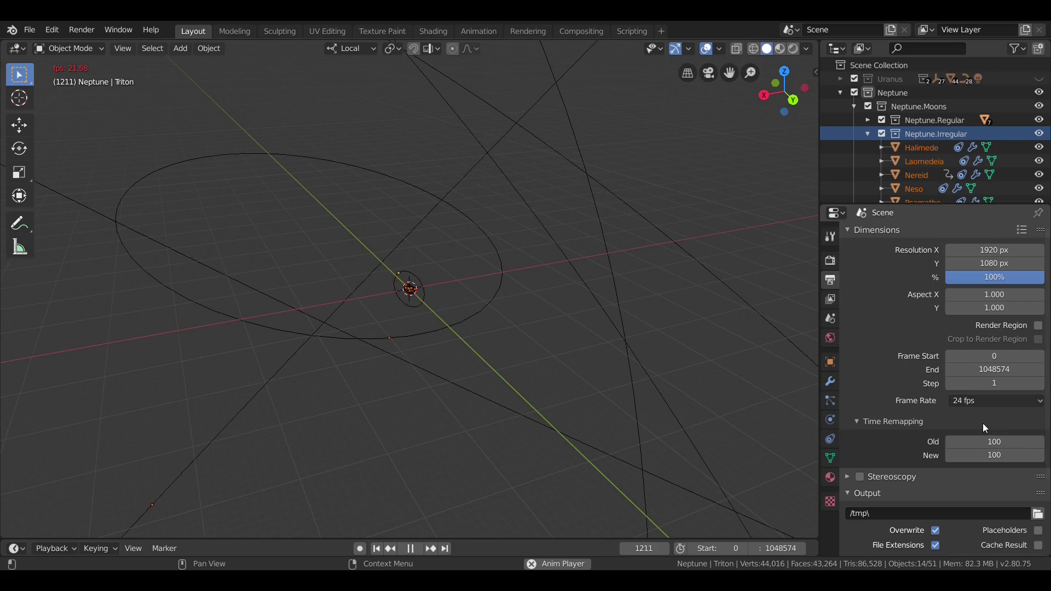
{"action": "middle_click_drag", "start_coordinate": [571, 283], "coordinate": [543, 270]}
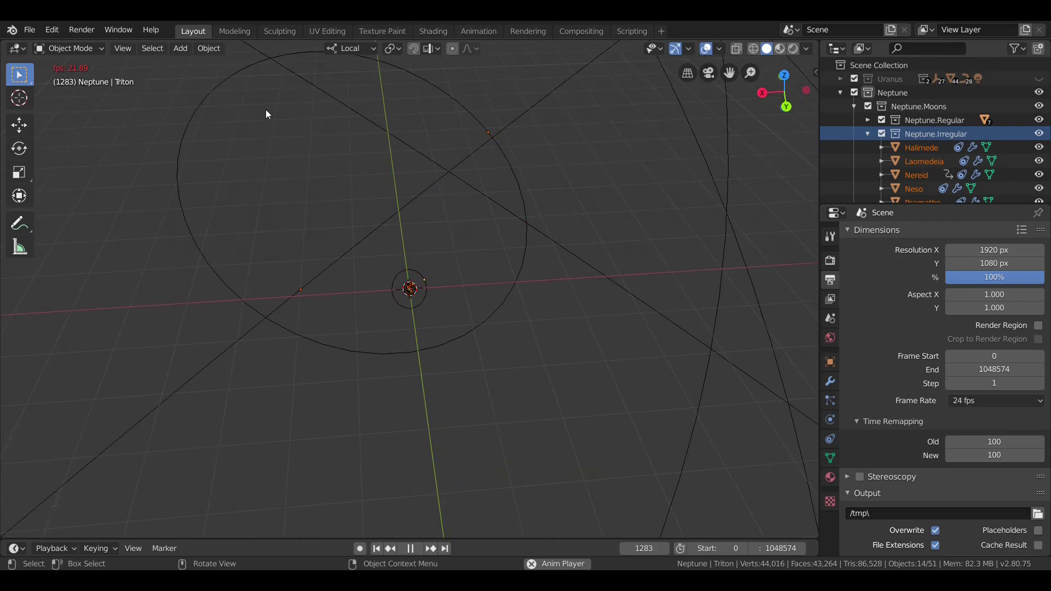
{"action": "middle_click_drag", "start_coordinate": [266, 114], "coordinate": [316, 129]}
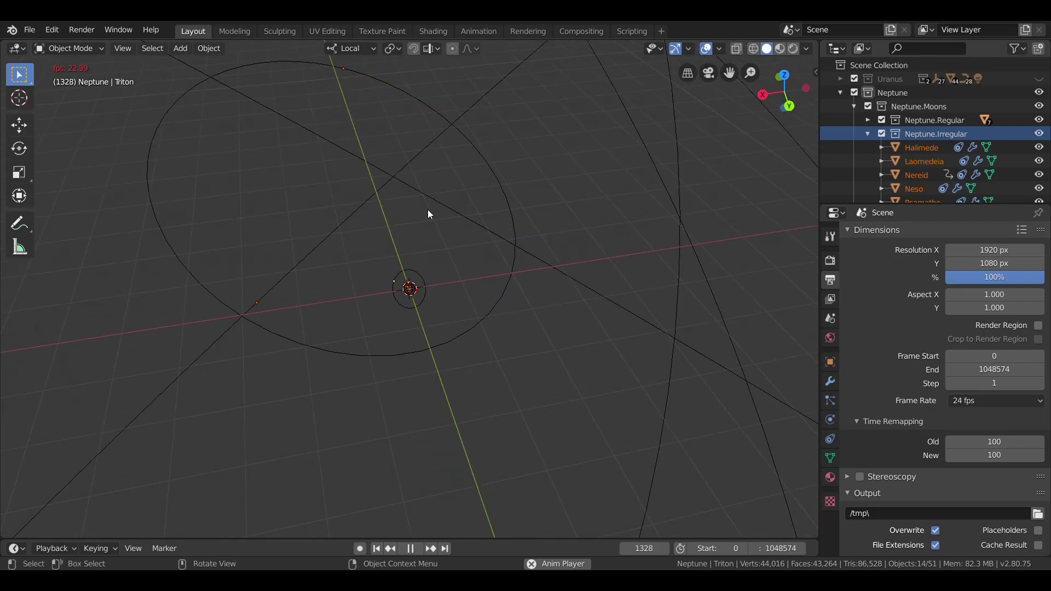
{"action": "scroll", "coordinate": [436, 229], "scroll_direction": "down", "scroll_amount": 5}
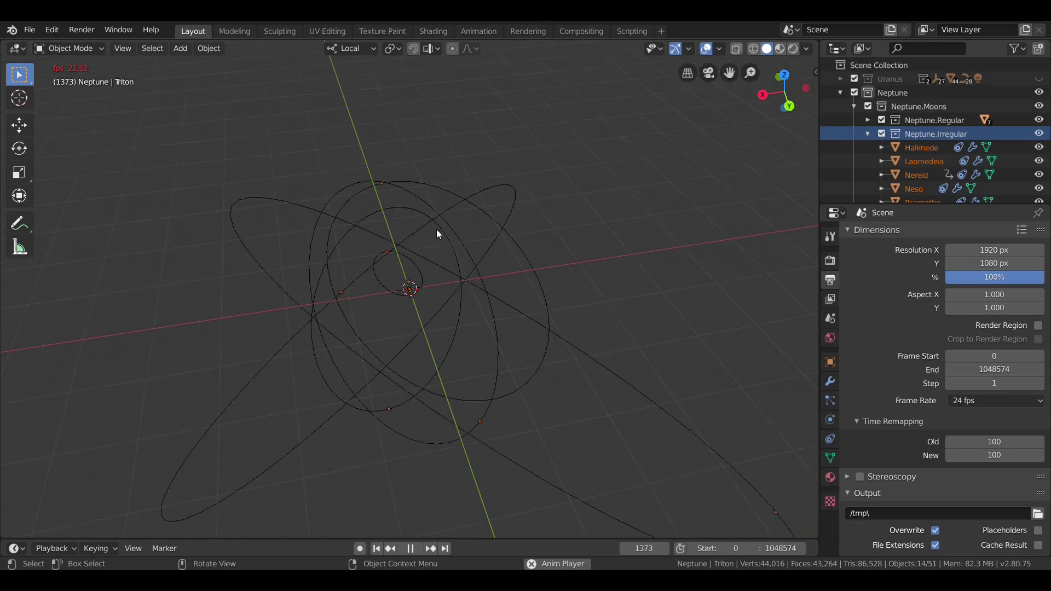
{"action": "scroll", "coordinate": [437, 233], "scroll_direction": "up", "scroll_amount": 2}
{"action": "scroll", "coordinate": [437, 233], "scroll_direction": "up", "scroll_amount": 2}
{"action": "scroll", "coordinate": [903, 172], "scroll_direction": "down", "scroll_amount": 1}
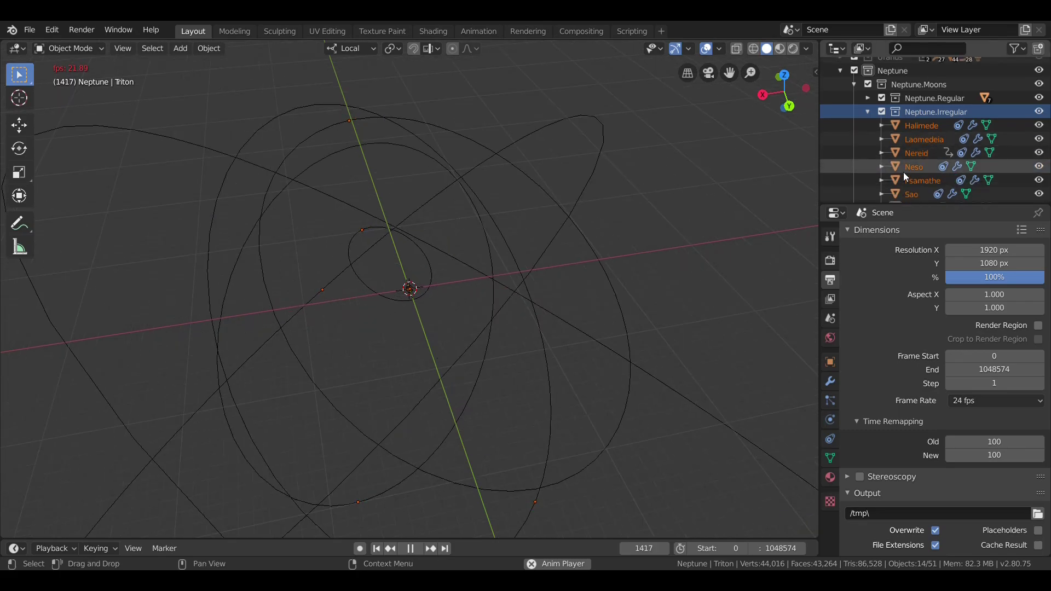
{"action": "scroll", "coordinate": [915, 161], "scroll_direction": "down", "scroll_amount": 1}
{"action": "scroll", "coordinate": [919, 154], "scroll_direction": "up", "scroll_amount": 1}
{"action": "scroll", "coordinate": [915, 167], "scroll_direction": "down", "scroll_amount": 2}
{"action": "scroll", "coordinate": [511, 233], "scroll_direction": "down", "scroll_amount": 3}
{"action": "scroll", "coordinate": [511, 232], "scroll_direction": "up", "scroll_amount": 6}
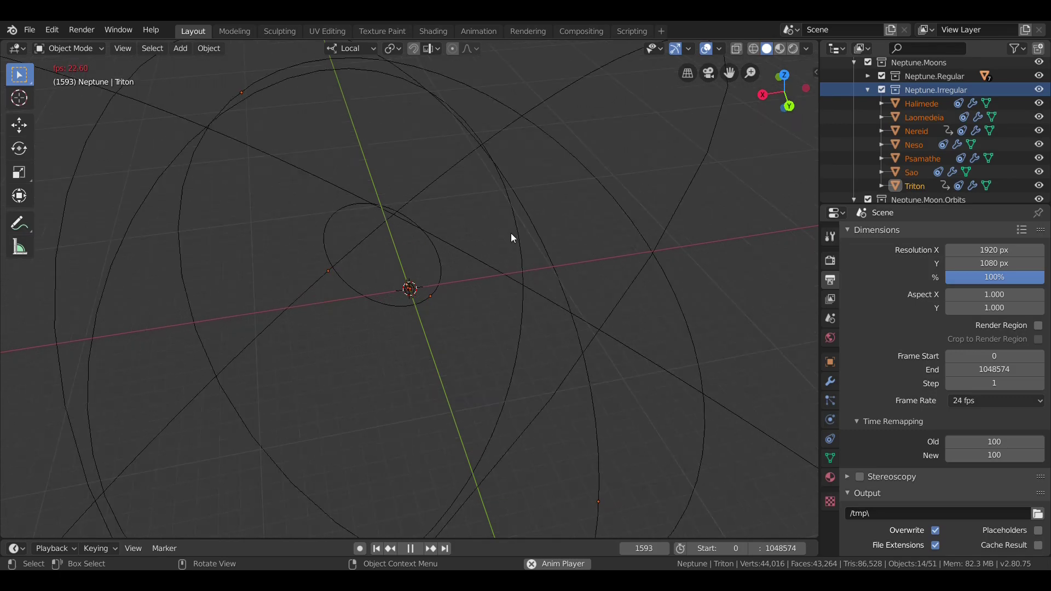
{"action": "scroll", "coordinate": [510, 232], "scroll_direction": "up", "scroll_amount": 8}
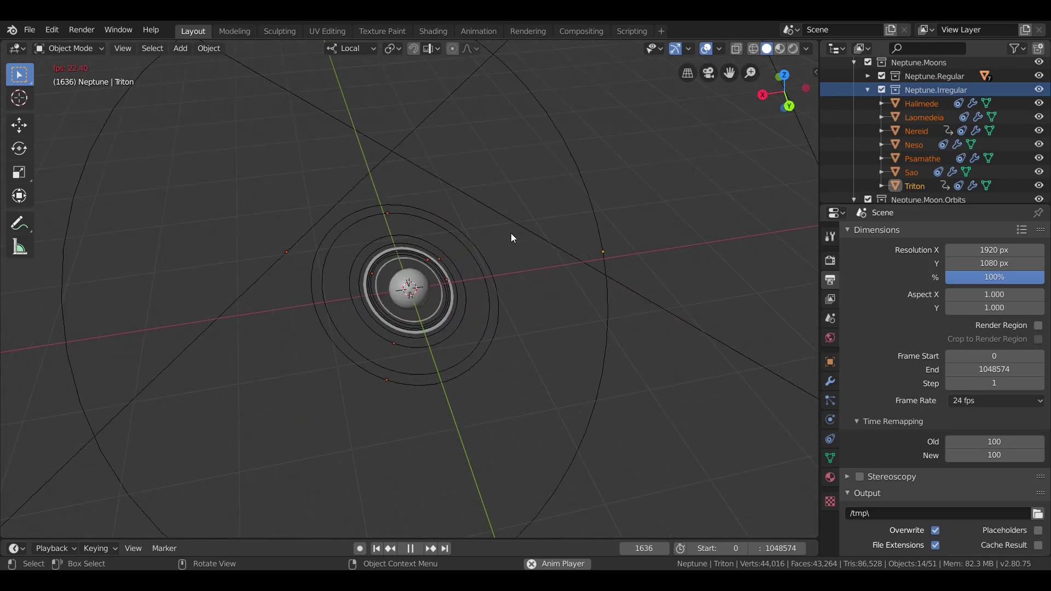
{"action": "middle_click_drag", "start_coordinate": [511, 233], "coordinate": [548, 219]}
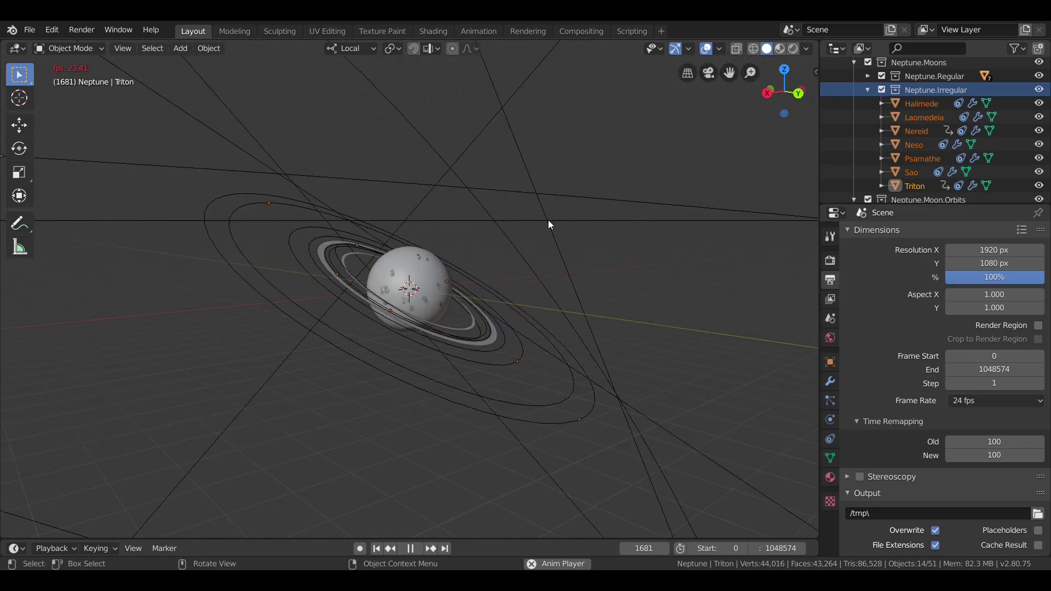
Stop the Neptune moon playback and frame the view around the Sun.
{"action": "left_click", "coordinate": [406, 549]}
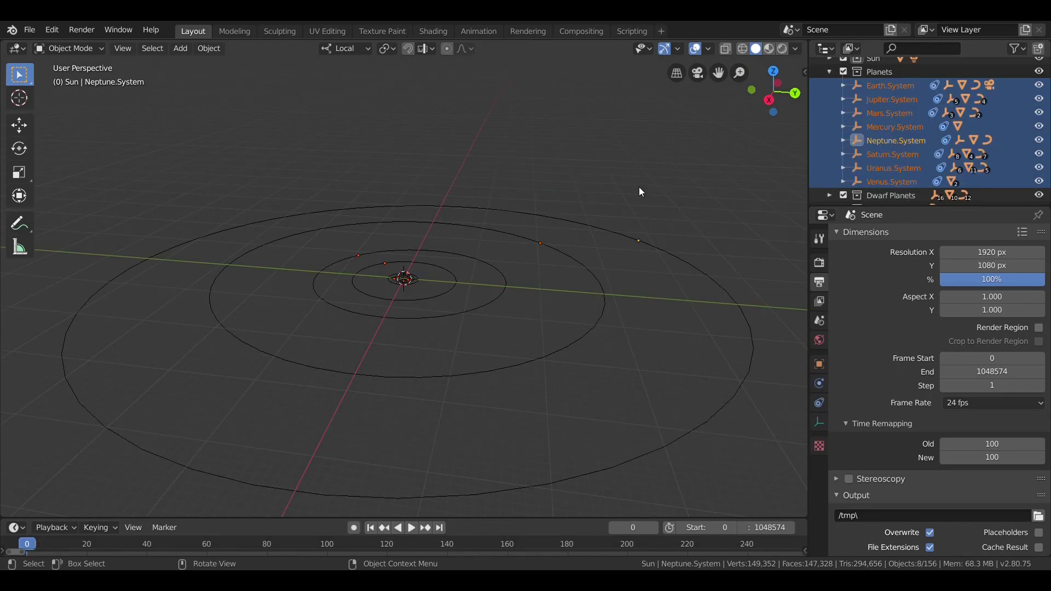
{"action": "middle_click_drag", "start_coordinate": [660, 227], "coordinate": [658, 225]}
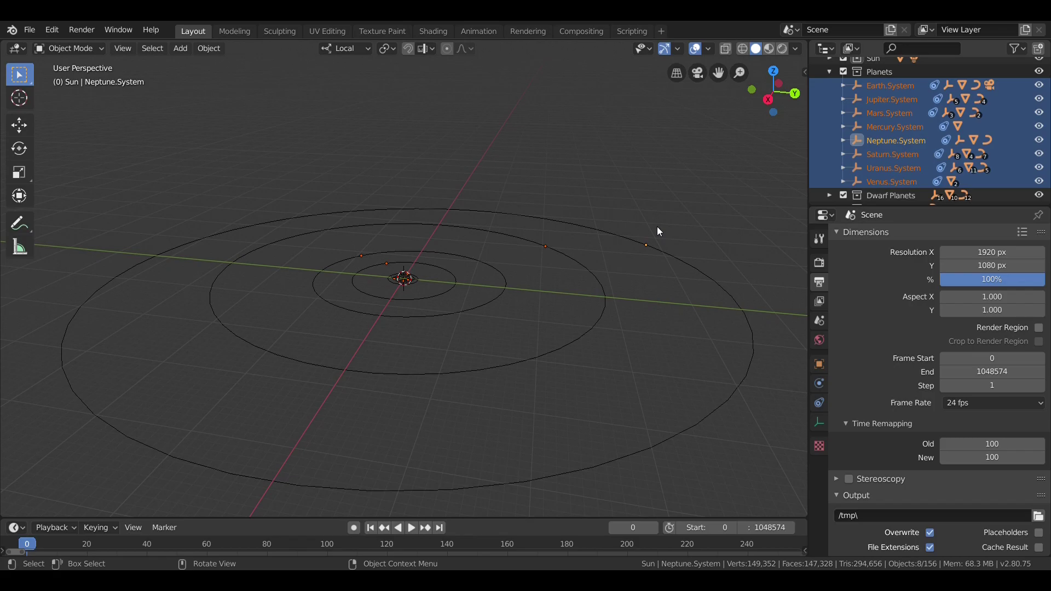
{"action": "scroll", "coordinate": [581, 241], "scroll_direction": "down", "scroll_amount": 2}
{"action": "scroll", "coordinate": [580, 246], "scroll_direction": "down", "scroll_amount": 4}
{"action": "scroll", "coordinate": [581, 247], "scroll_direction": "up", "scroll_amount": 4}
Play the full solar-system animation from frame 0, zooming to watch the planets orbit.
{"action": "key", "text": "space"}
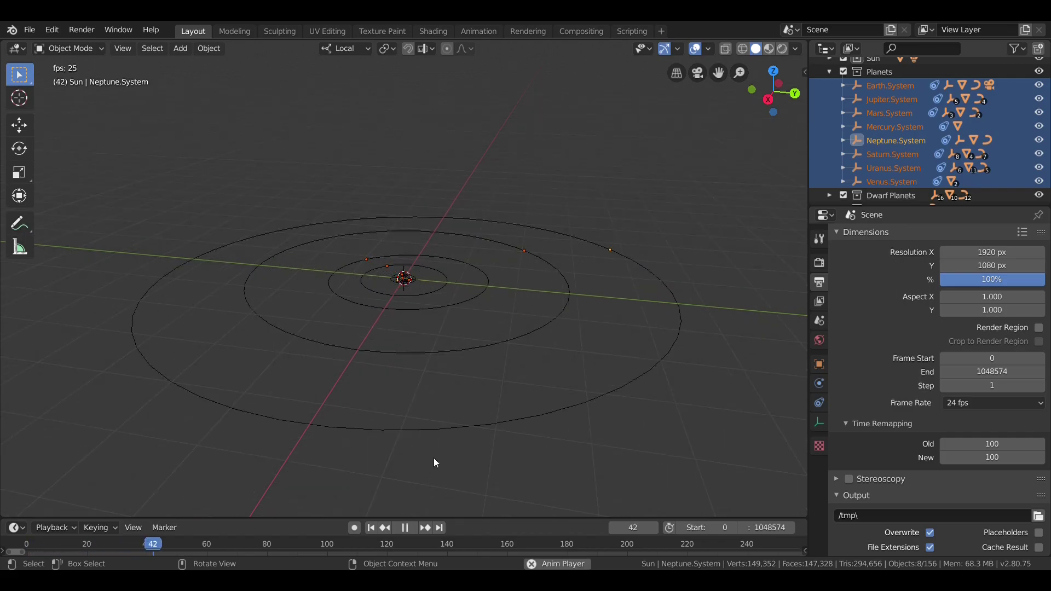
{"action": "scroll", "coordinate": [467, 373], "scroll_direction": "up", "scroll_amount": 1}
{"action": "scroll", "coordinate": [466, 374], "scroll_direction": "down", "scroll_amount": 1}
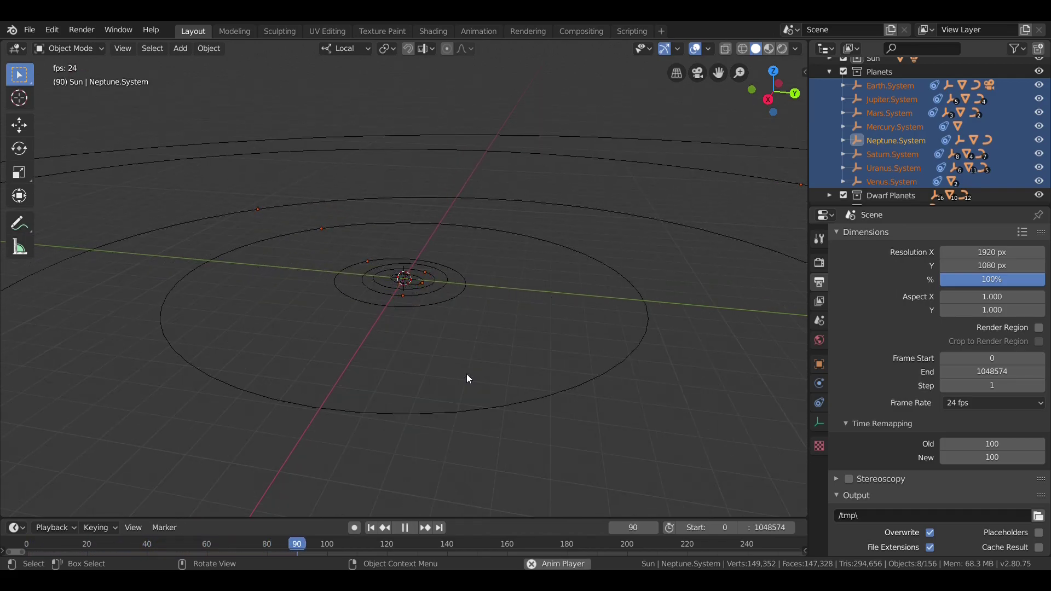
{"action": "scroll", "coordinate": [454, 416], "scroll_direction": "down", "scroll_amount": 1}
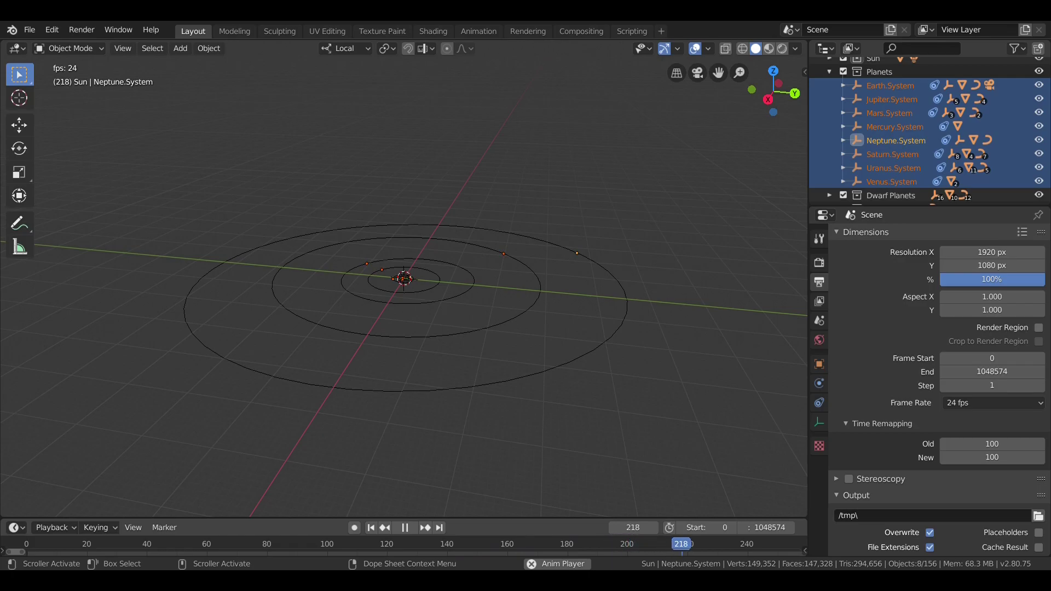
Set Time Remapping New to 1, then stop playback and rewind to frame 0.
{"action": "left_click", "coordinate": [987, 465]}
{"action": "type", "text": "1"}
{"action": "key", "text": "Return"}
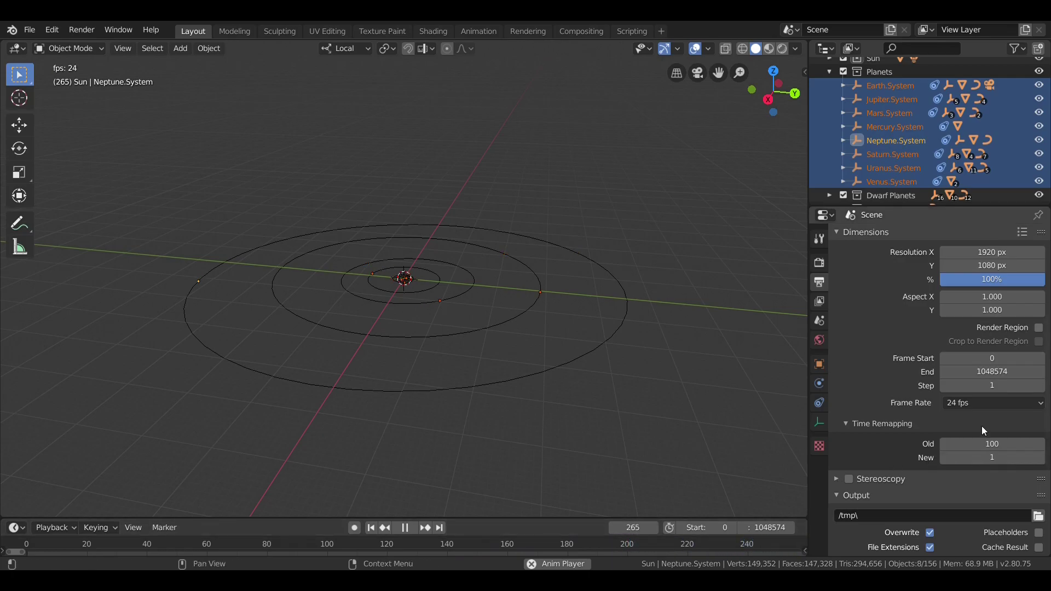
{"action": "left_click", "coordinate": [399, 529]}
{"action": "left_click", "coordinate": [371, 528]}
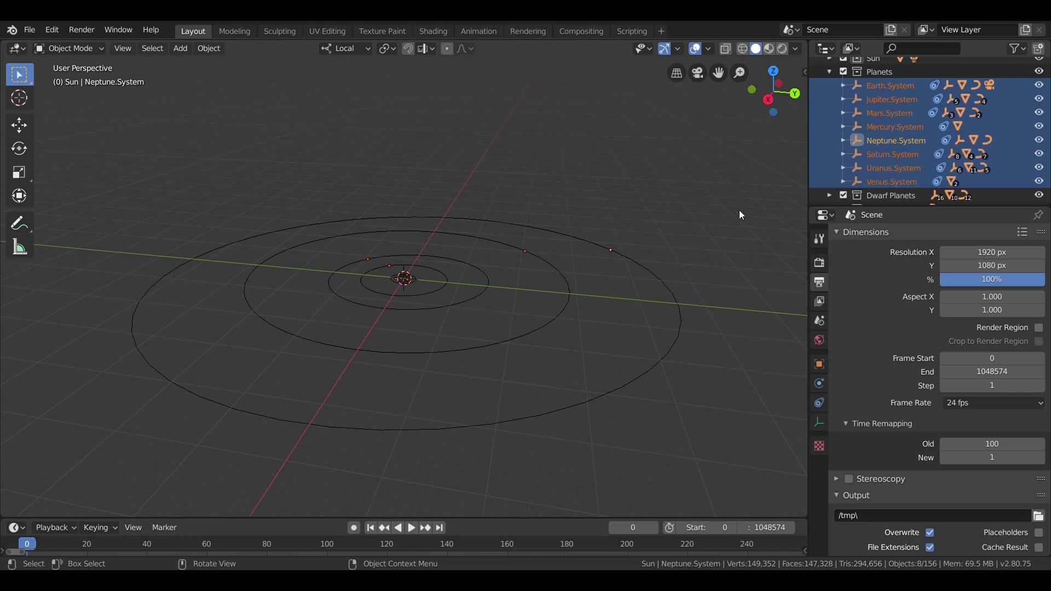
Select and frame Neptune.System, then zoom and orbit in close around Neptune.
{"action": "left_click", "coordinate": [883, 141]}
{"action": "key", "text": "KP_Decimal"}
{"action": "scroll", "coordinate": [619, 220], "scroll_direction": "up", "scroll_amount": 5}
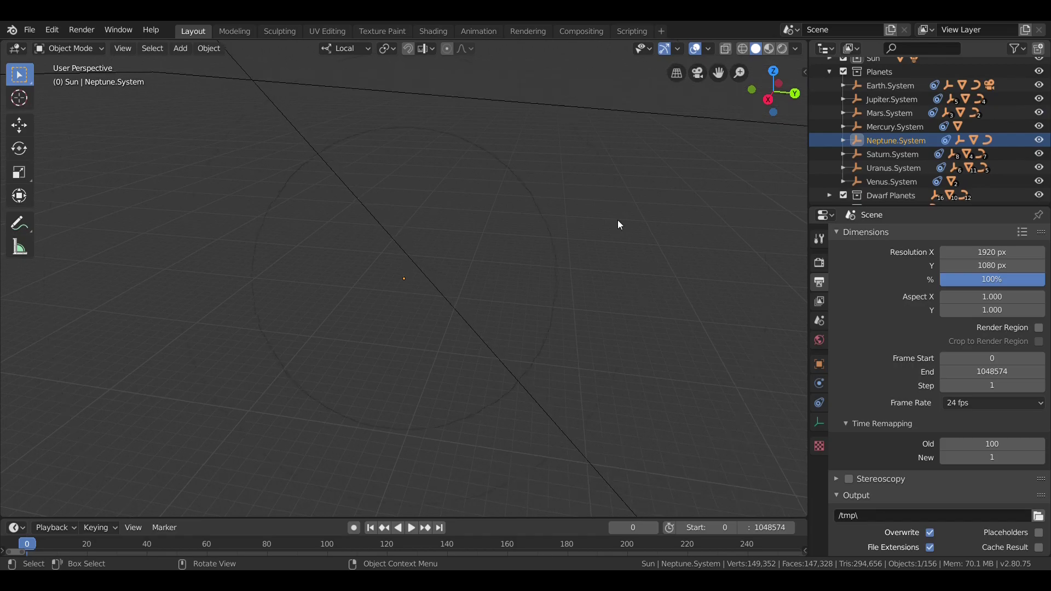
{"action": "scroll", "coordinate": [618, 225], "scroll_direction": "up", "scroll_amount": 6}
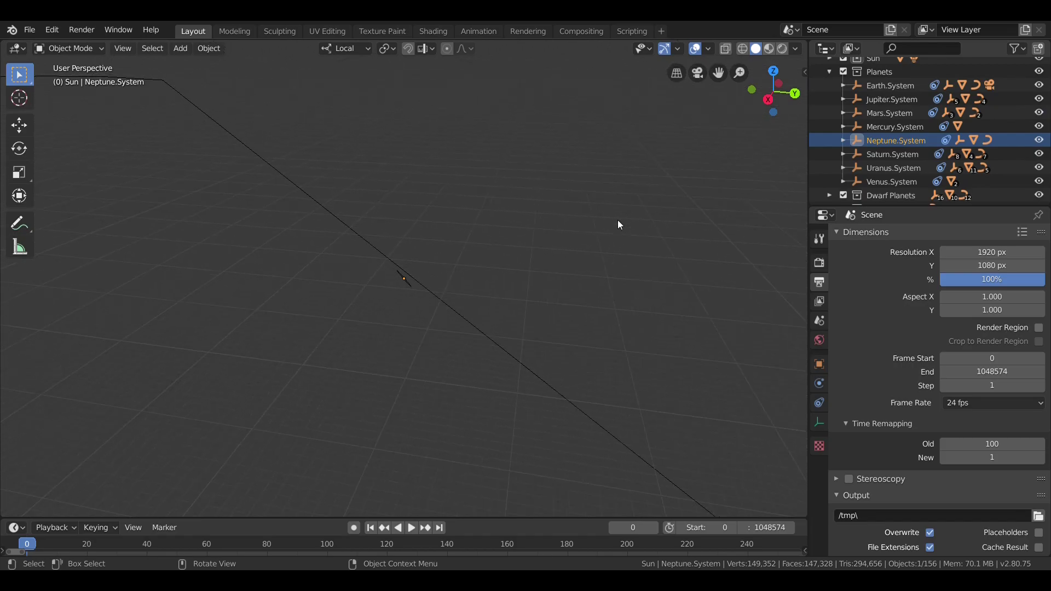
{"action": "middle_click_drag", "start_coordinate": [619, 225], "coordinate": [589, 239]}
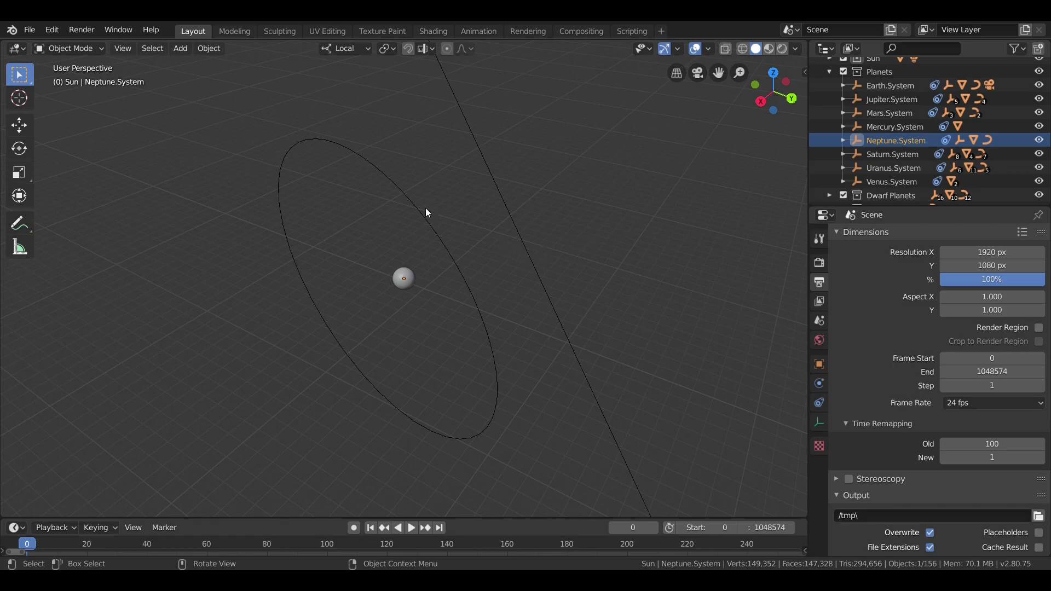
{"action": "scroll", "coordinate": [422, 208], "scroll_direction": "up", "scroll_amount": 1}
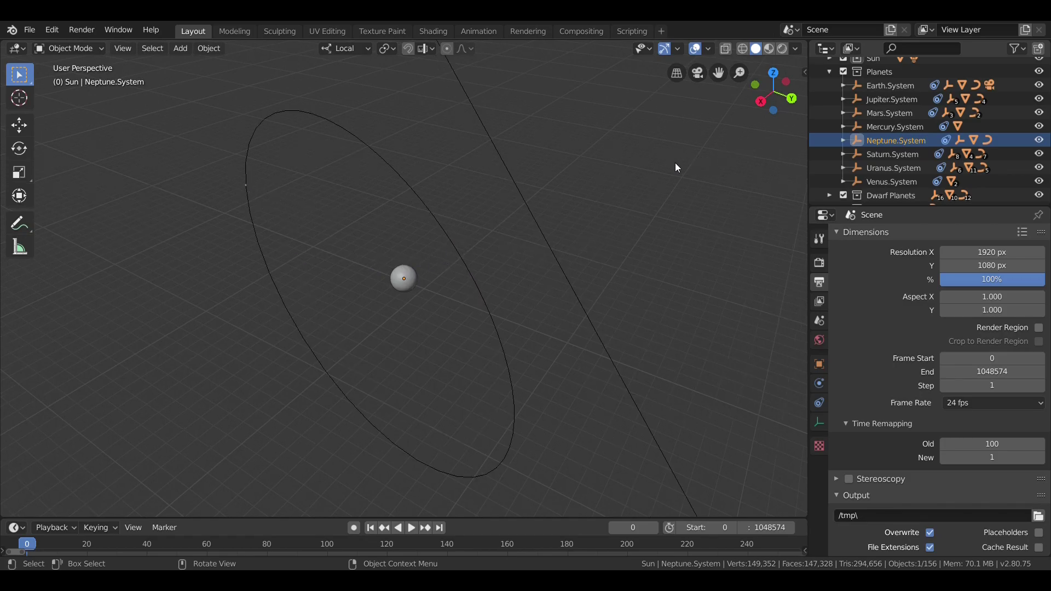
View through the camera in Rendered shading and select the Earth.System Camera.
{"action": "key", "text": "KP_0"}
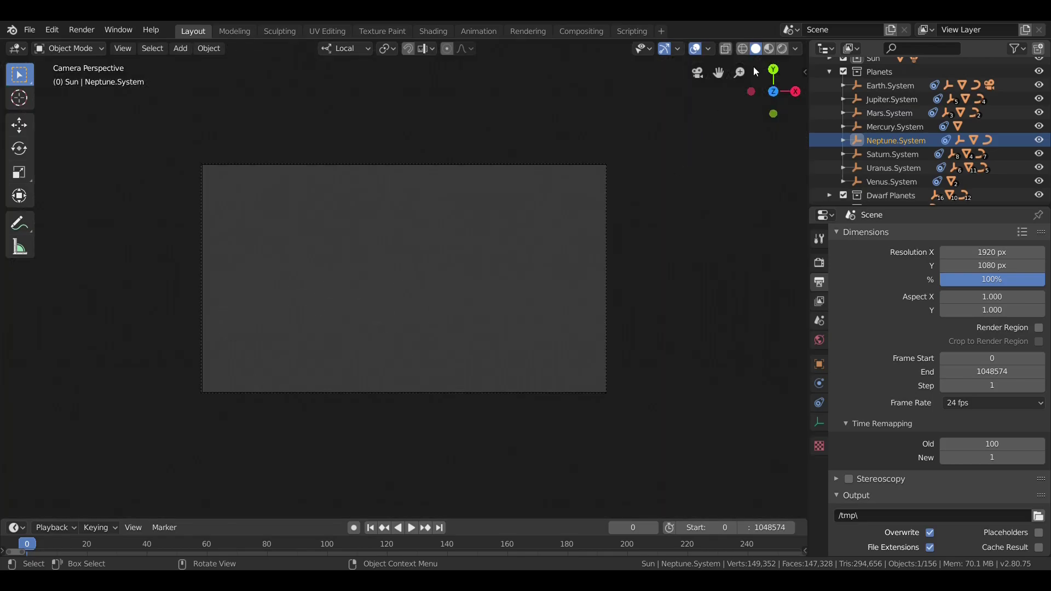
{"action": "left_click", "coordinate": [783, 49]}
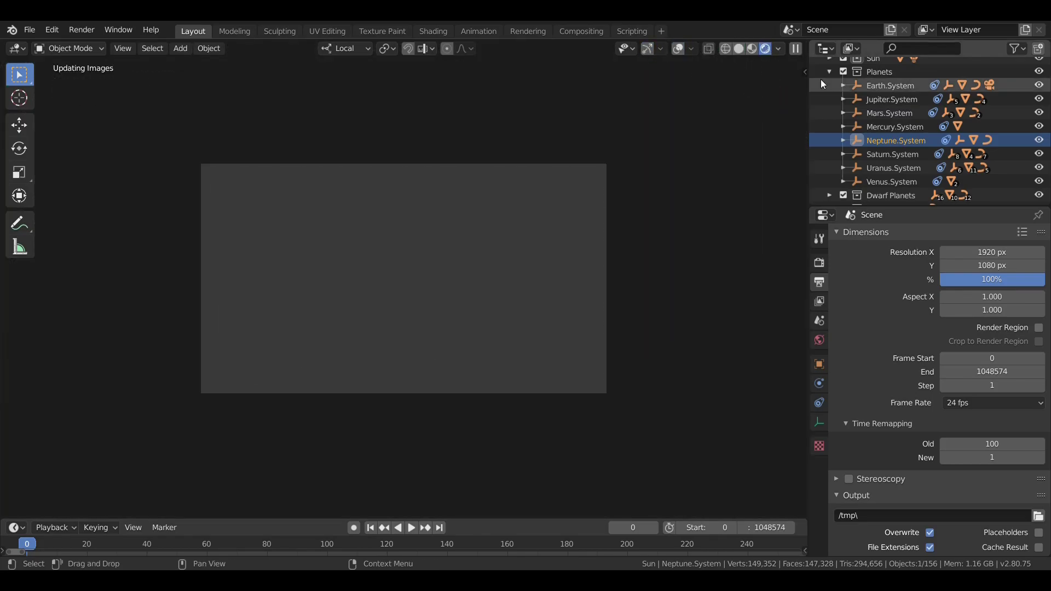
{"action": "left_click", "coordinate": [846, 86]}
{"action": "left_click", "coordinate": [868, 112]}
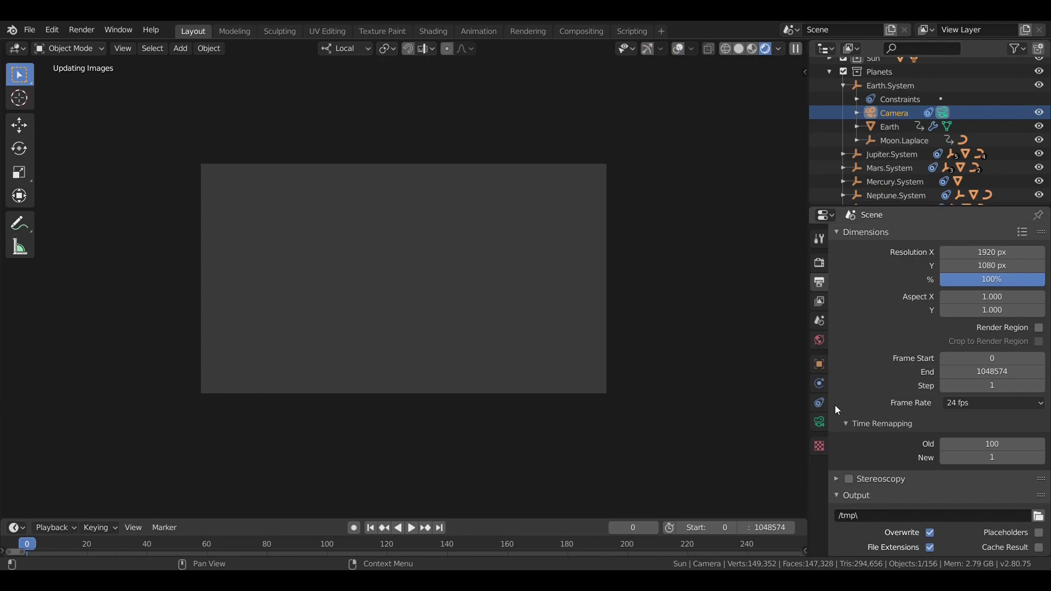
Change the camera's Track To constraint target from Earth to Neptune.
{"action": "left_click", "coordinate": [819, 422]}
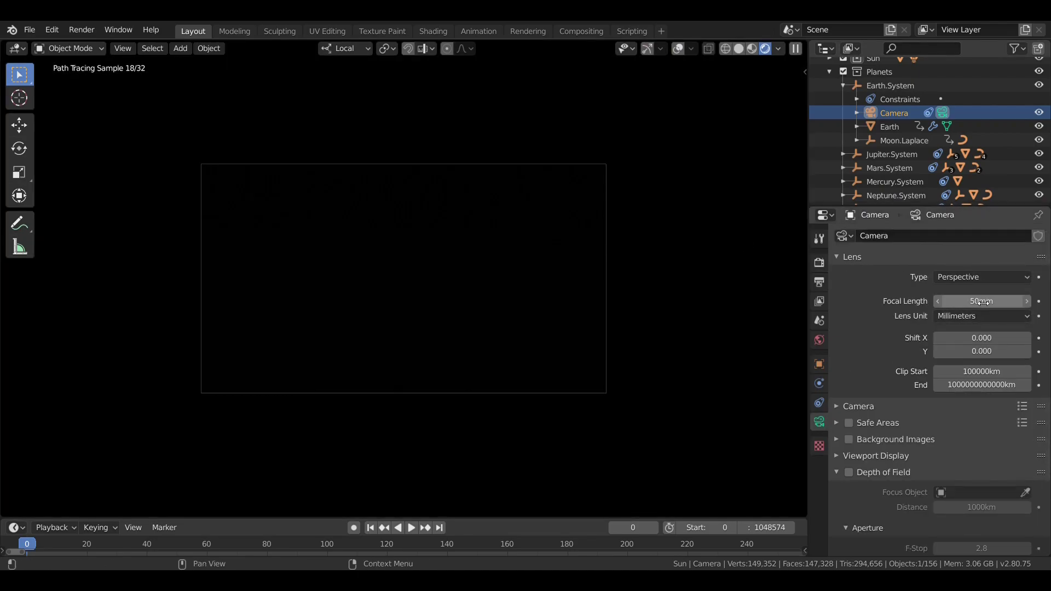
{"action": "left_click", "coordinate": [819, 403]}
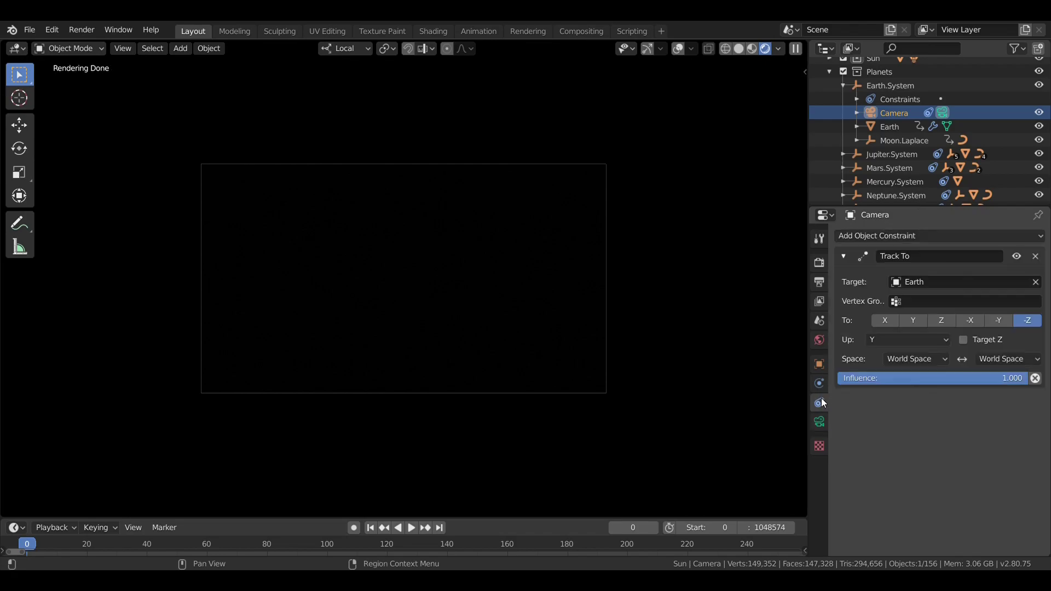
{"action": "left_click", "coordinate": [949, 287]}
{"action": "type", "text": "e"}
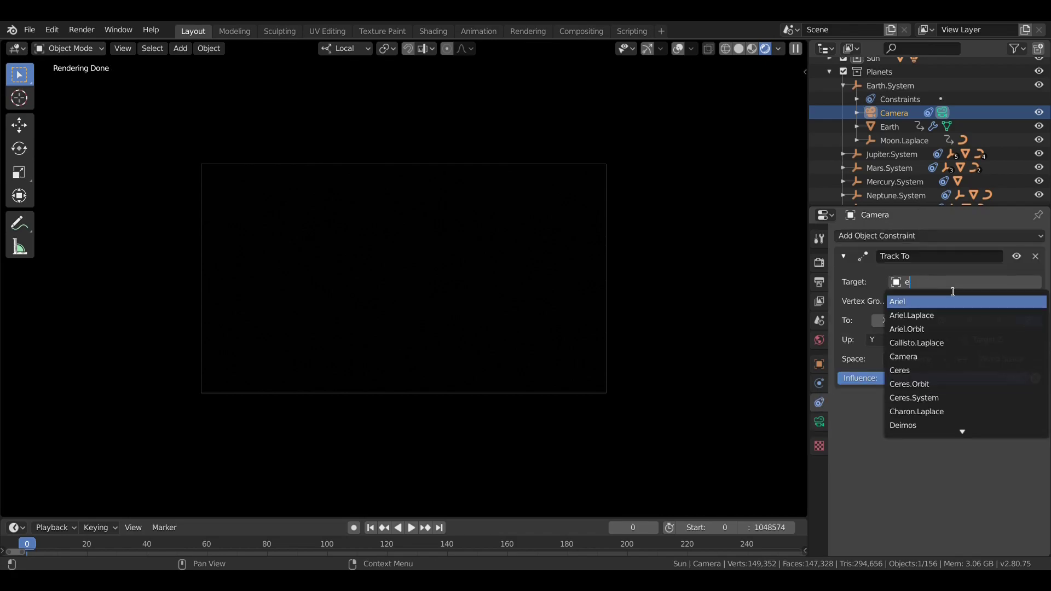
{"action": "type", "text": "p"}
{"action": "left_click", "coordinate": [951, 301]}
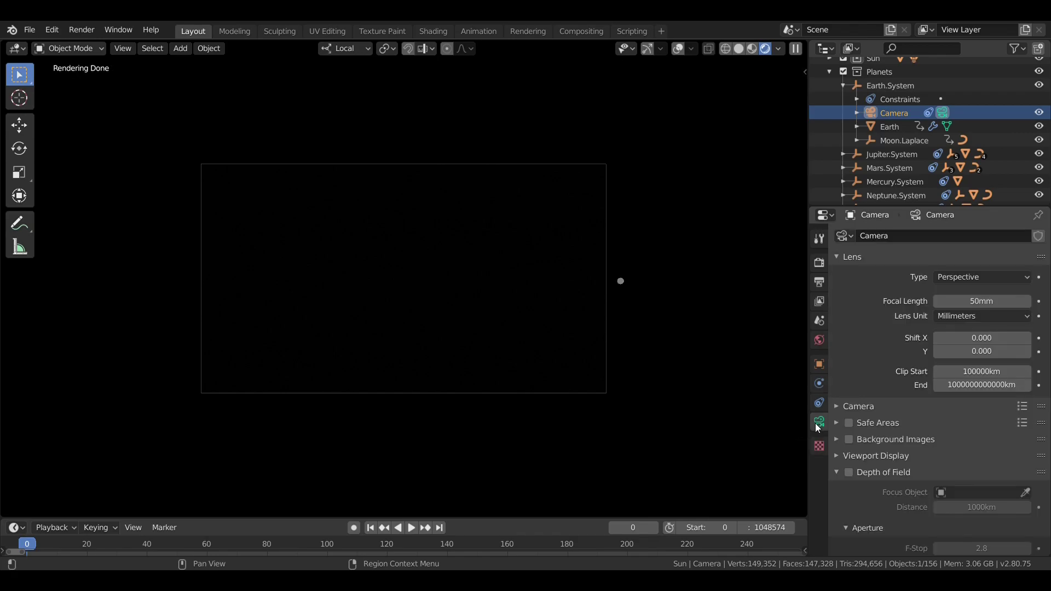
Raise the Earth camera's focal length to 1000m, going through 50mm and 100m.
{"action": "left_click", "coordinate": [992, 301]}
{"action": "type", "text": "50mm"}
{"action": "key", "text": "Return"}
{"action": "left_click", "coordinate": [993, 301]}
{"action": "type", "text": "100m"}
{"action": "key", "text": "Return"}
{"action": "left_click", "coordinate": [991, 303]}
{"action": "key", "text": "Left"}
{"action": "type", "text": "0"}
{"action": "key", "text": "Return"}
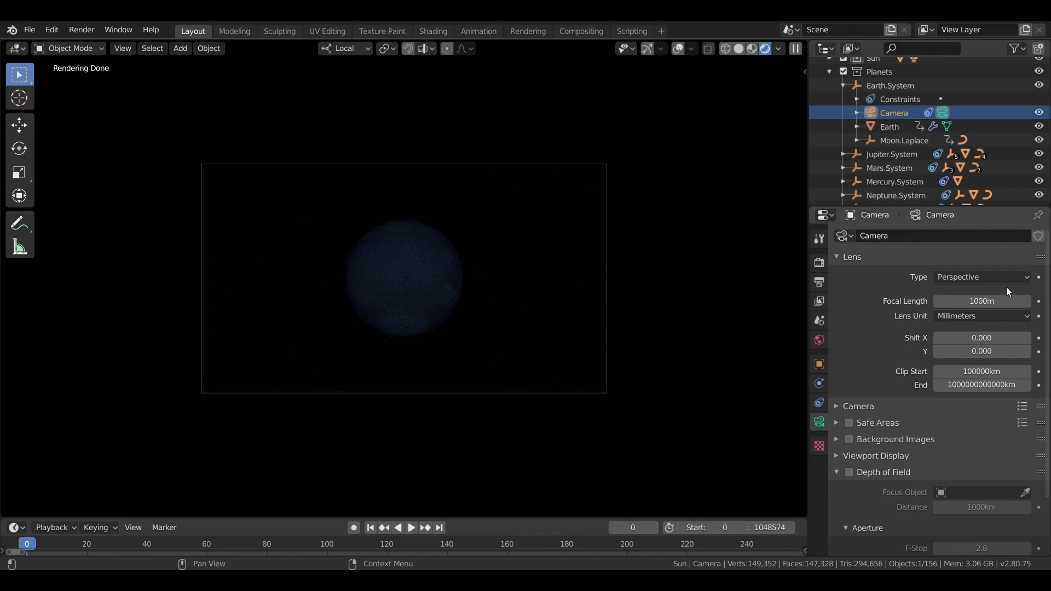
Enable depth of field on the Earth camera with Neptune as the focus object.
{"action": "scroll", "coordinate": [652, 185], "scroll_direction": "up", "scroll_amount": 2}
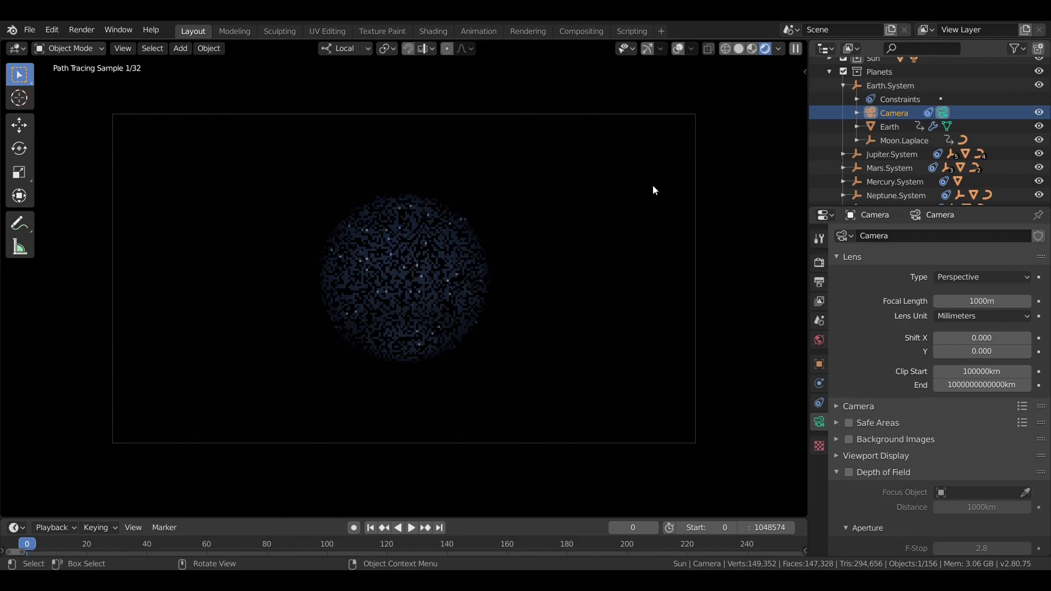
{"action": "scroll", "coordinate": [653, 188], "scroll_direction": "up", "scroll_amount": 2}
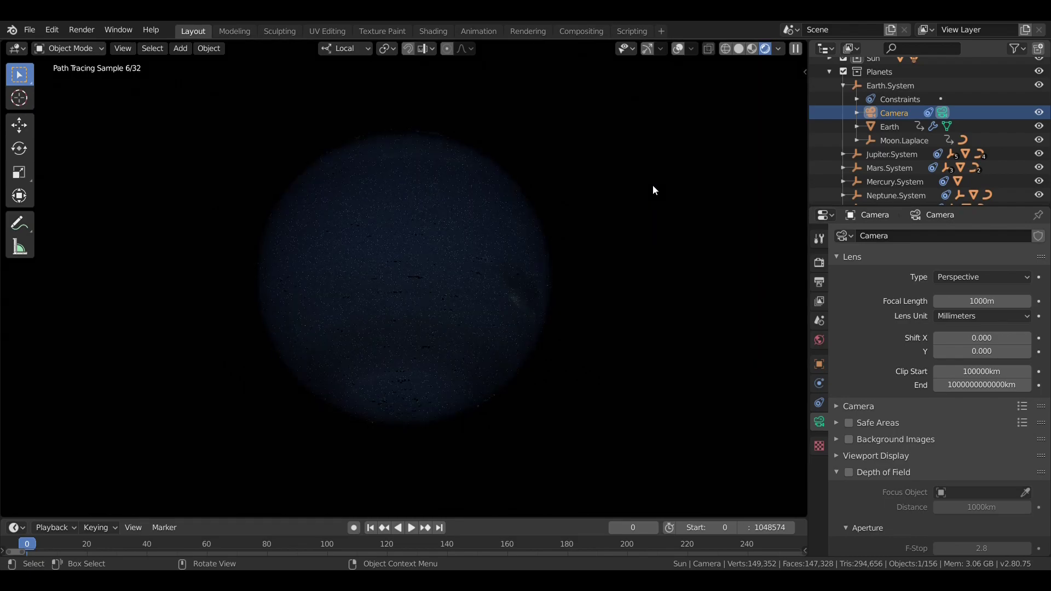
{"action": "left_click", "coordinate": [853, 471]}
{"action": "left_click", "coordinate": [979, 493]}
{"action": "type", "text": "e"}
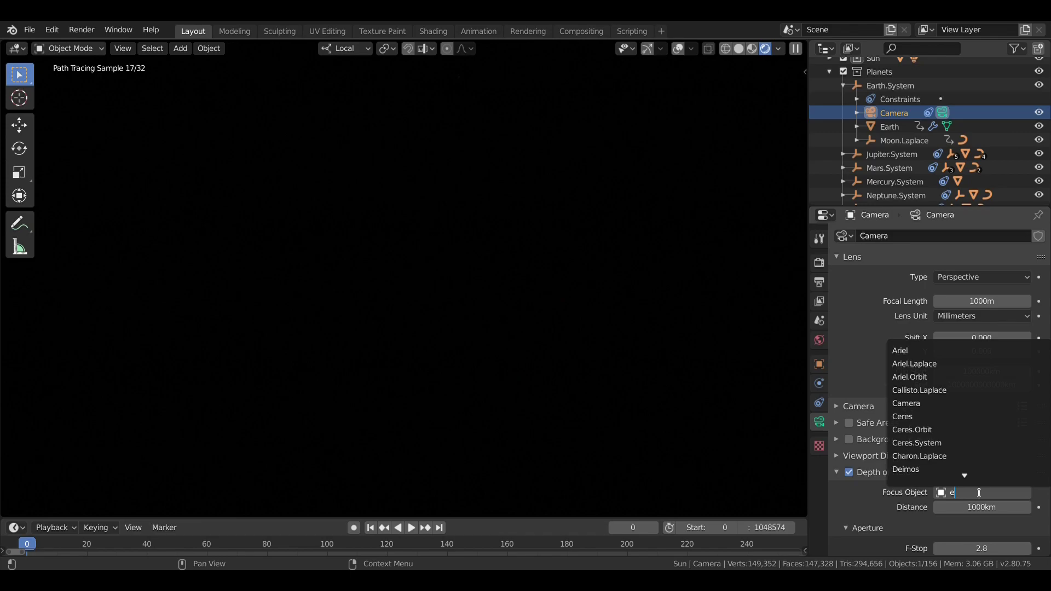
{"action": "type", "text": "pt"}
{"action": "left_click", "coordinate": [923, 348]}
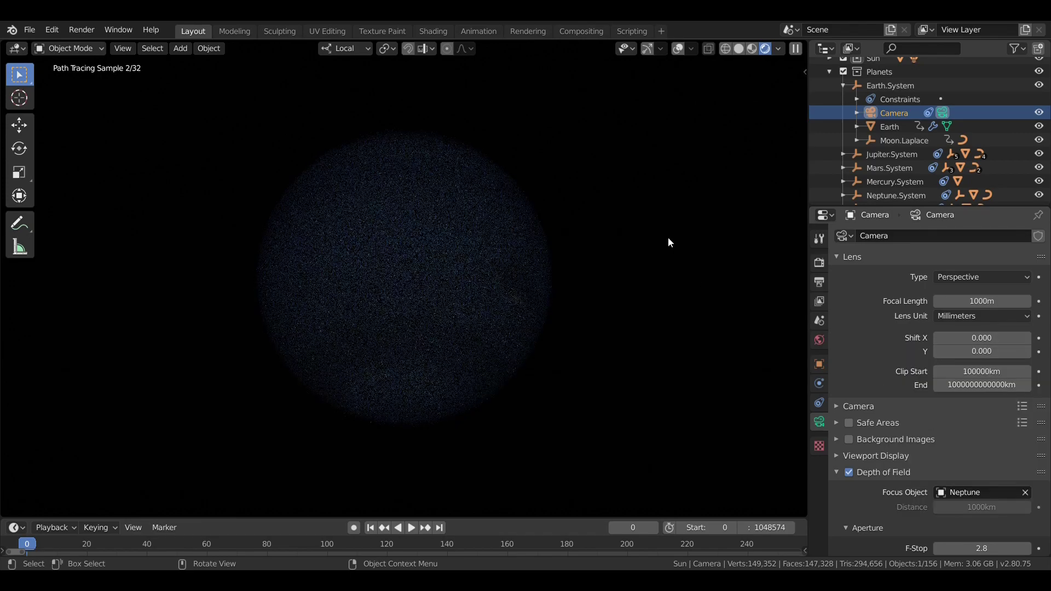
{"action": "scroll", "coordinate": [684, 225], "scroll_direction": "down", "scroll_amount": 10}
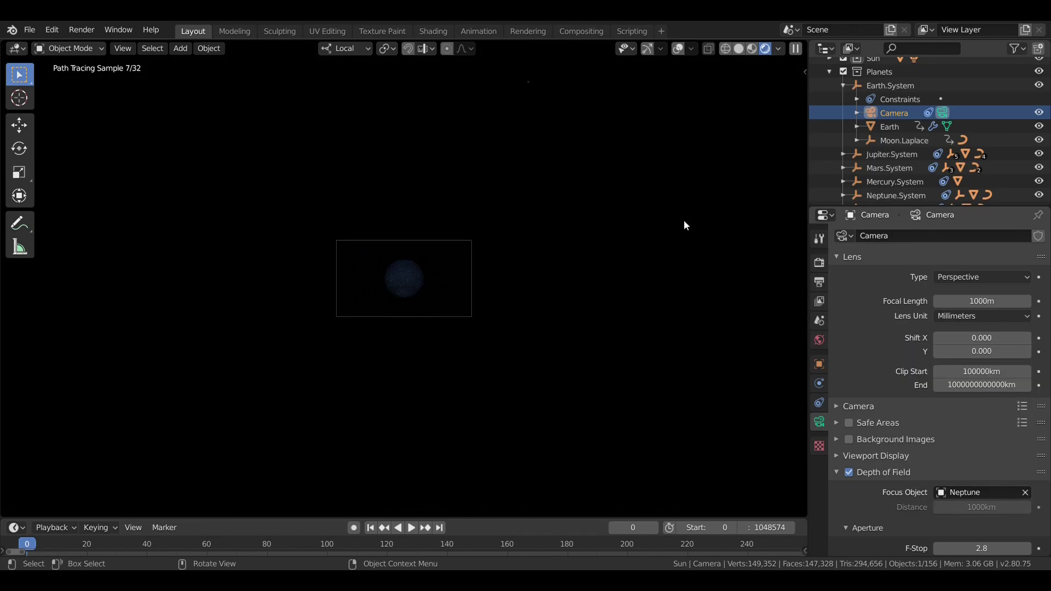
{"action": "scroll", "coordinate": [684, 220], "scroll_direction": "up", "scroll_amount": 7}
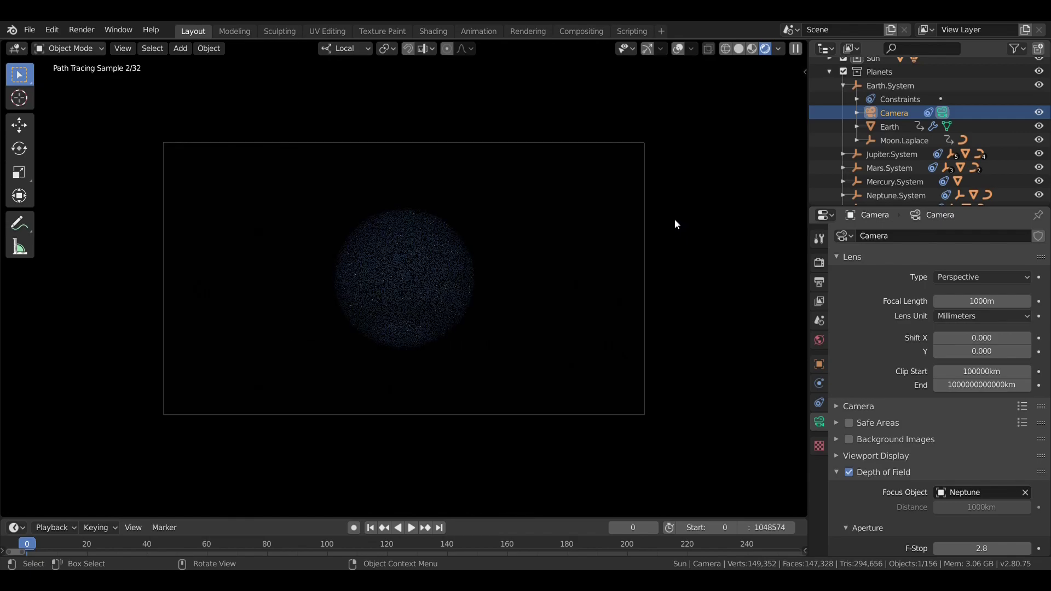
{"action": "scroll", "coordinate": [675, 220], "scroll_direction": "down", "scroll_amount": 7}
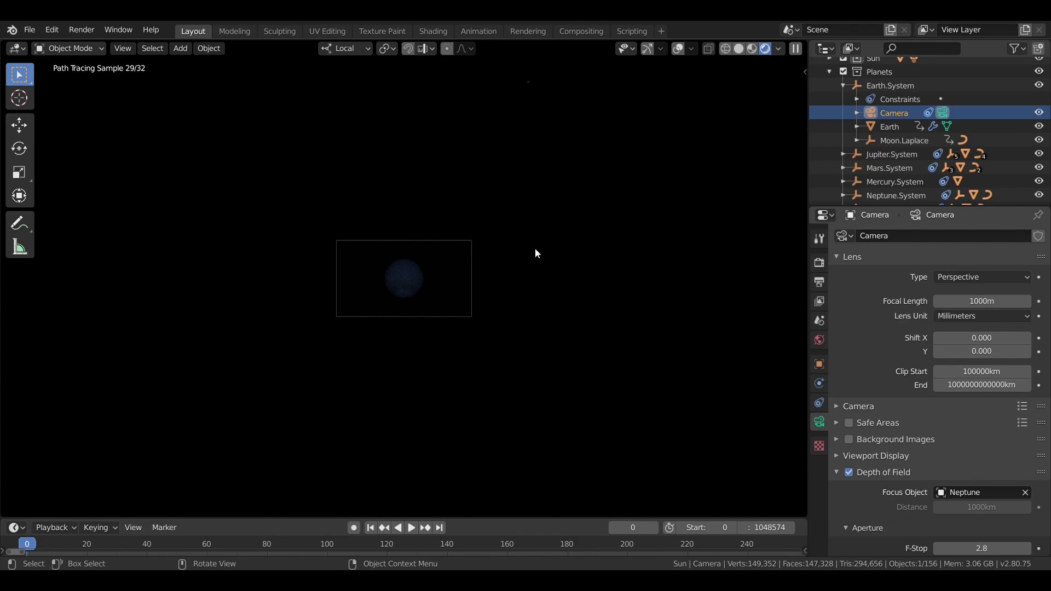
{"action": "scroll", "coordinate": [539, 249], "scroll_direction": "up", "scroll_amount": 6}
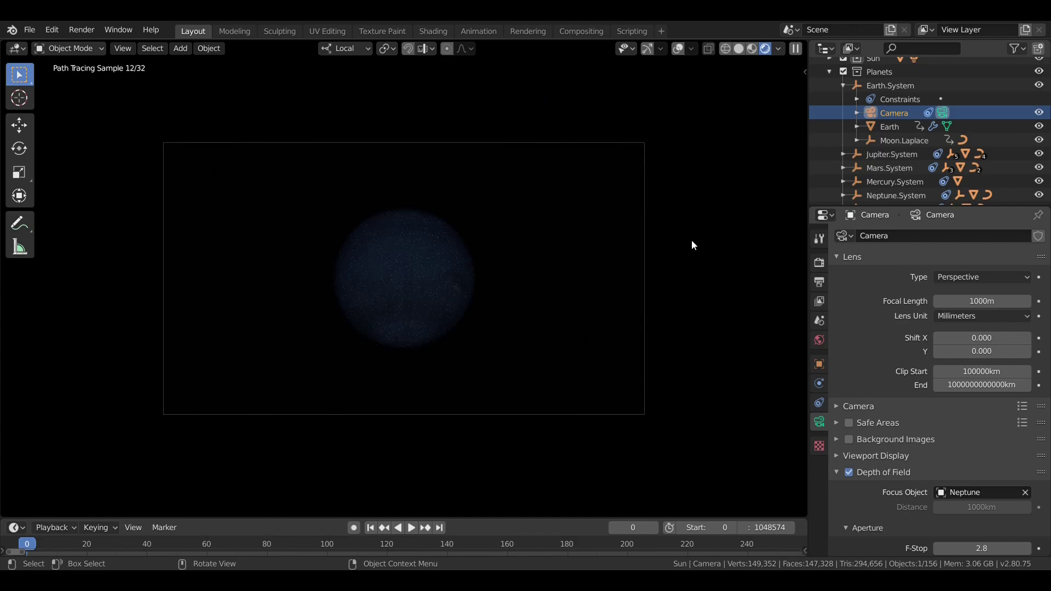